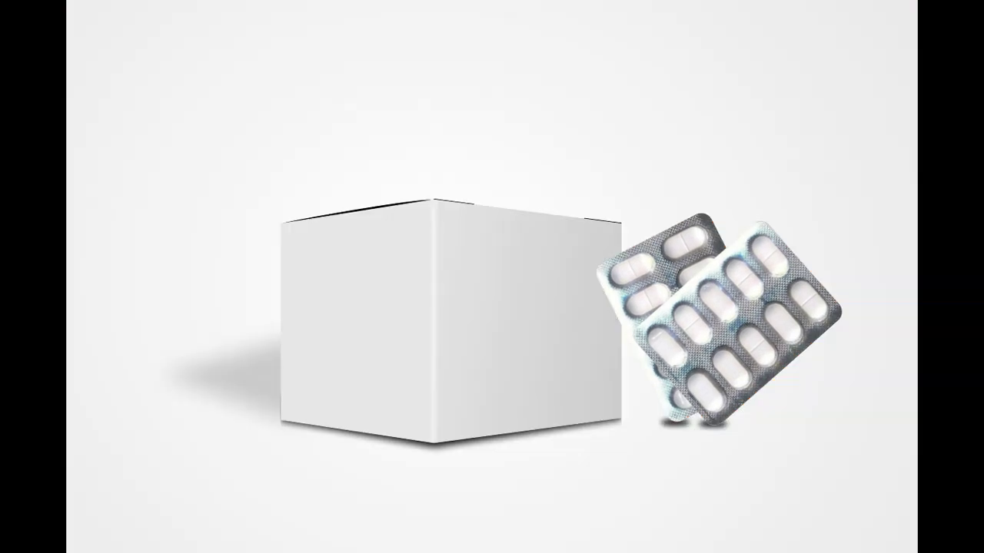
- Draw a large rectangle covering the page
{"action": "left_click_drag", "start_coordinate": [308, 228], "coordinate": [531, 377]}
{"action": "left_click", "coordinate": [10, 245]}
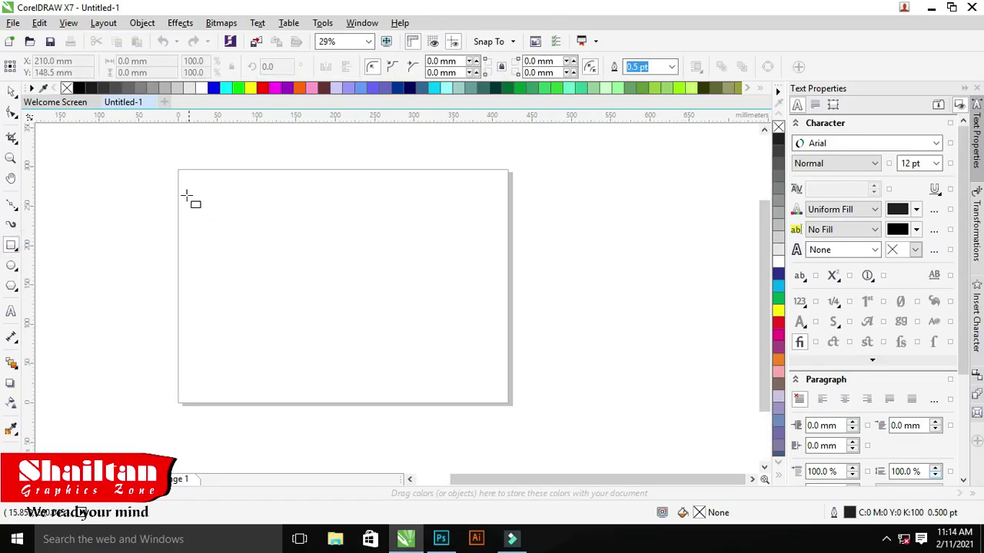
{"action": "left_click_drag", "start_coordinate": [185, 192], "coordinate": [472, 378]}
{"action": "key", "text": "shift+F2"}
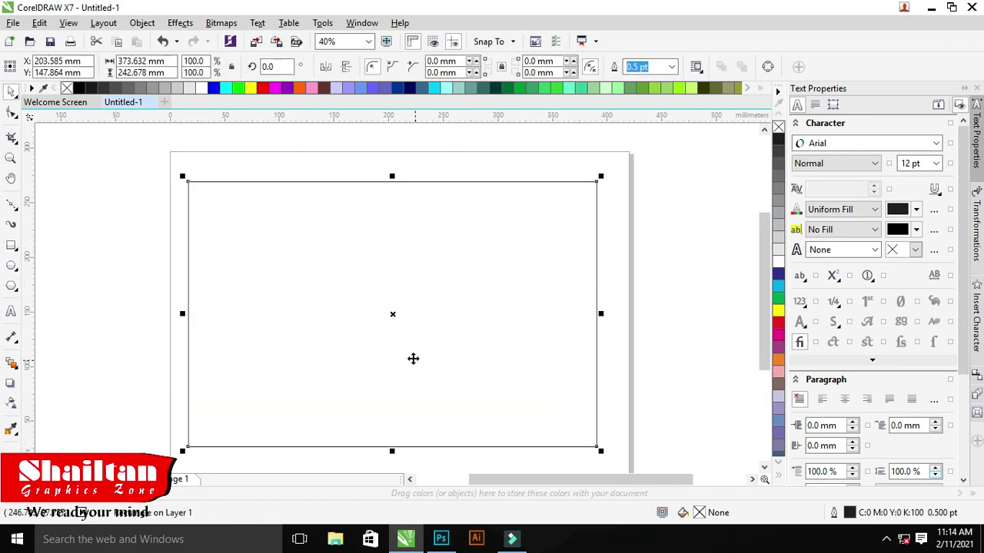
- Give the rectangle an elliptical fountain fill, white to light grey, spread past its edges
{"action": "key", "text": "g"}
{"action": "left_click", "coordinate": [50, 66]}
{"action": "left_click", "coordinate": [200, 66]}
{"action": "mouse_move", "coordinate": [399, 340]}
{"action": "left_mouse_down"}
{"action": "mouse_move", "coordinate": [565, 353]}
{"action": "mouse_move", "coordinate": [684, 387]}
{"action": "left_mouse_up"}
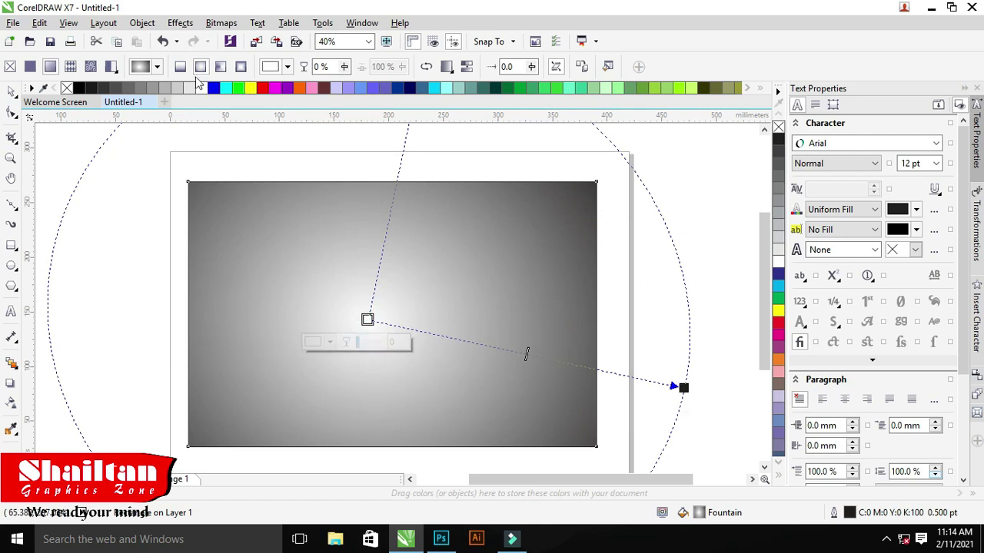
{"action": "left_click", "coordinate": [683, 386]}
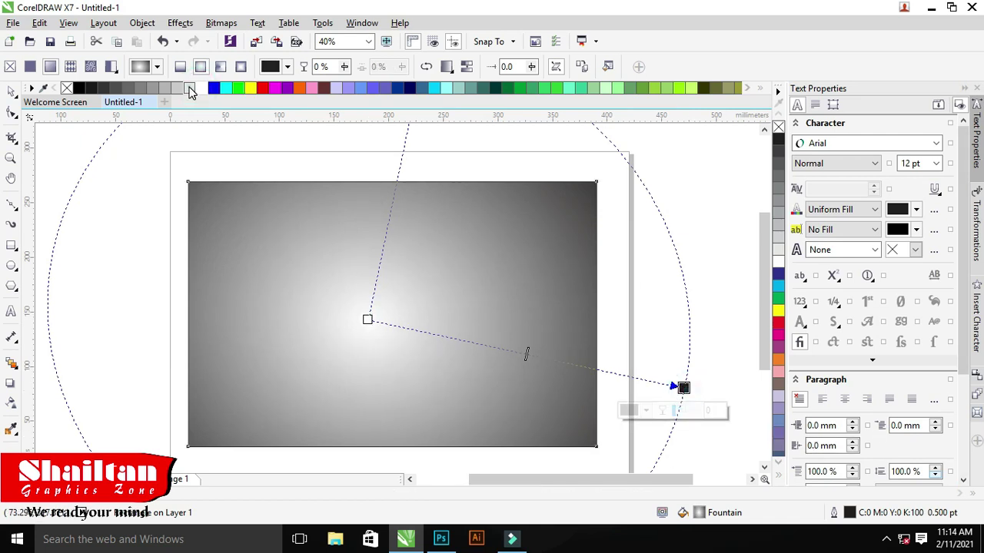
{"action": "left_click", "coordinate": [190, 88]}
{"action": "left_click", "coordinate": [620, 211]}
{"action": "key", "text": "space"}
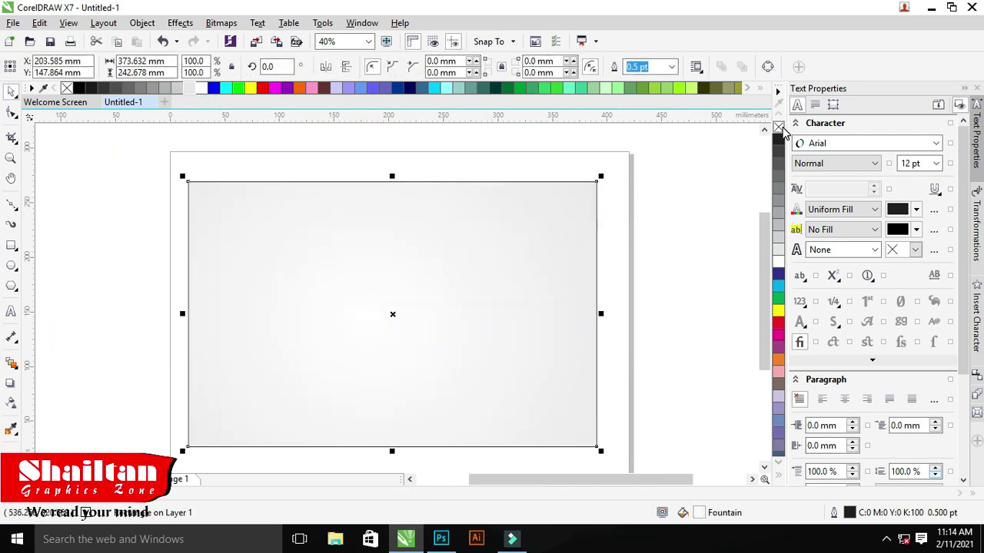
- Remove the background rectangle's outline and zoom in around it
{"action": "right_click", "coordinate": [779, 126]}
{"action": "key", "text": "z"}
{"action": "scroll", "coordinate": [325, 281], "scroll_direction": "down", "scroll_amount": 1}
{"action": "left_click_drag", "start_coordinate": [149, 176], "coordinate": [562, 412]}
- Lock the background rectangle in place
{"action": "key", "text": "space"}
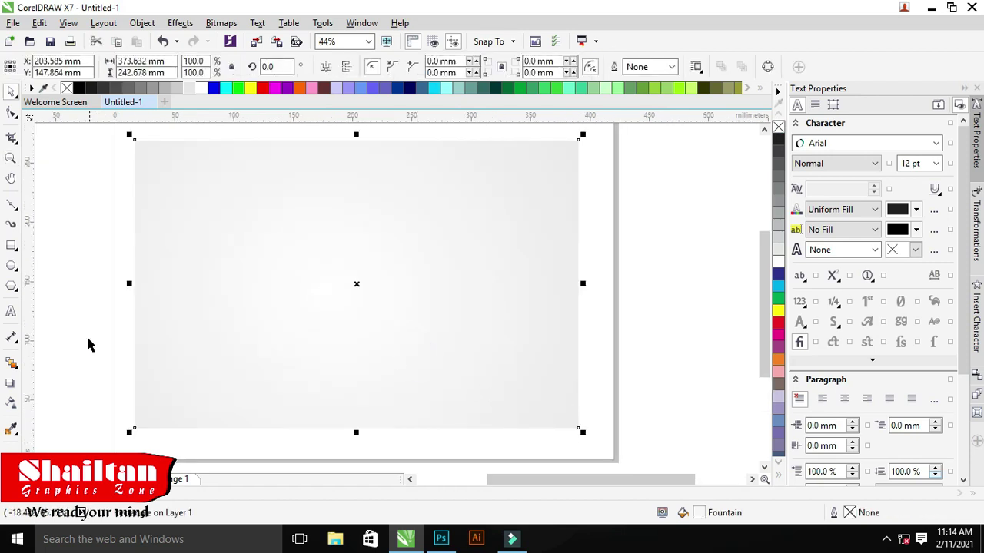
{"action": "right_click", "coordinate": [254, 281]}
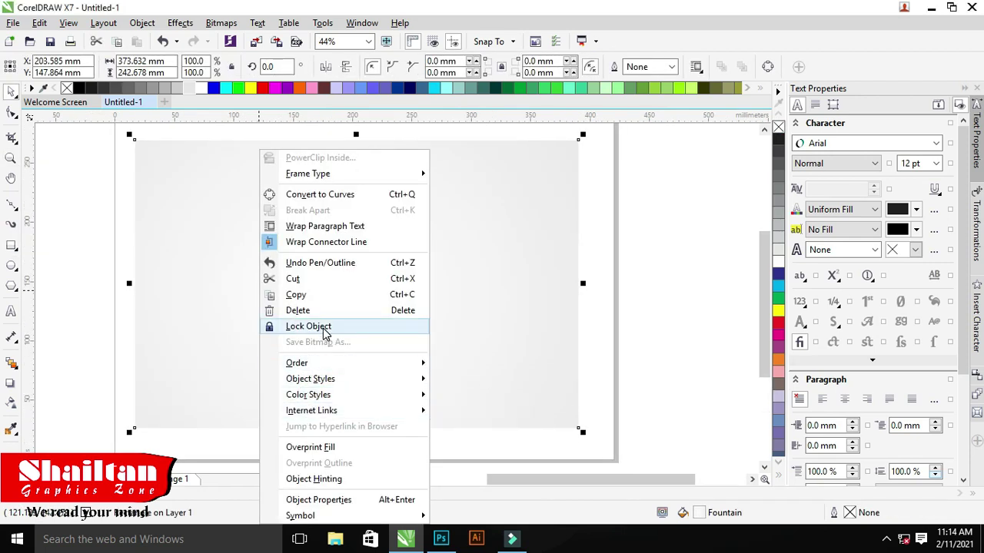
{"action": "left_click", "coordinate": [322, 326]}
{"action": "left_click", "coordinate": [140, 254]}
- Draw a small box-front rectangle and a narrower mirrored copy on its left
{"action": "left_click", "coordinate": [12, 248]}
{"action": "left_click_drag", "start_coordinate": [212, 273], "coordinate": [290, 336]}
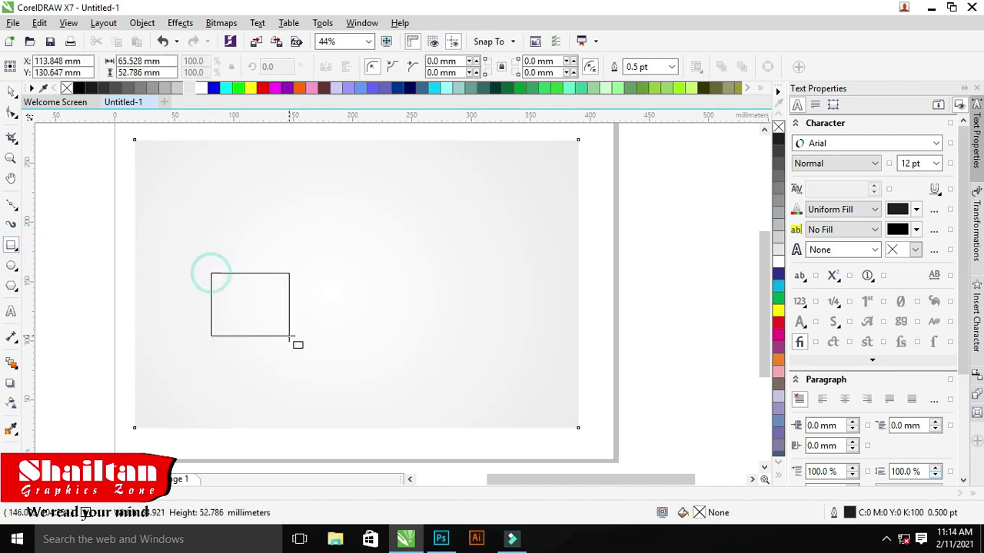
{"action": "key", "text": "space"}
{"action": "scroll", "coordinate": [187, 234], "scroll_direction": "down", "scroll_amount": 2}
{"action": "scroll", "coordinate": [322, 303], "scroll_direction": "up", "scroll_amount": 2}
{"action": "scroll", "coordinate": [276, 275], "scroll_direction": "down", "scroll_amount": 2}
{"action": "scroll", "coordinate": [277, 275], "scroll_direction": "up", "scroll_amount": 2}
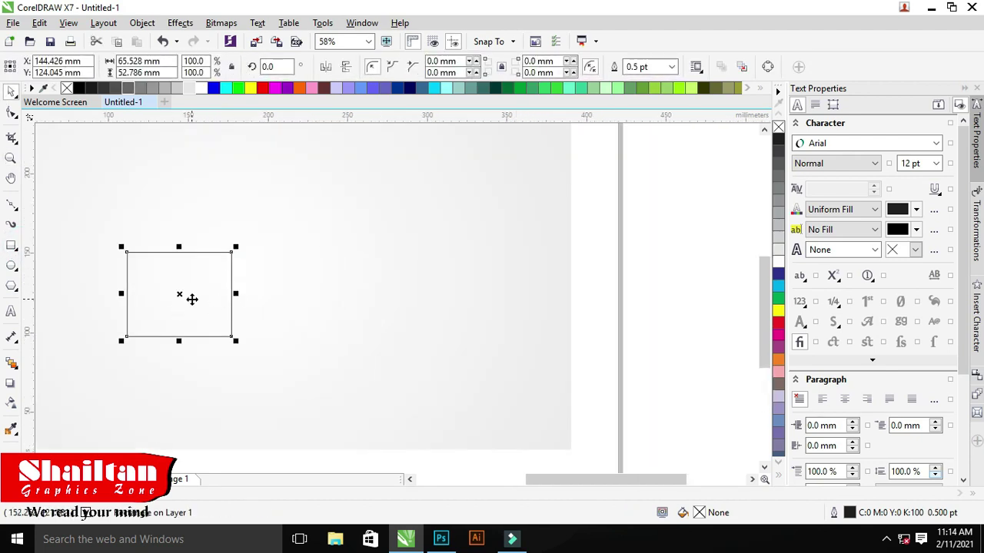
{"action": "left_click", "coordinate": [200, 296]}
{"action": "left_click_drag", "start_coordinate": [235, 294], "coordinate": [73, 293]}
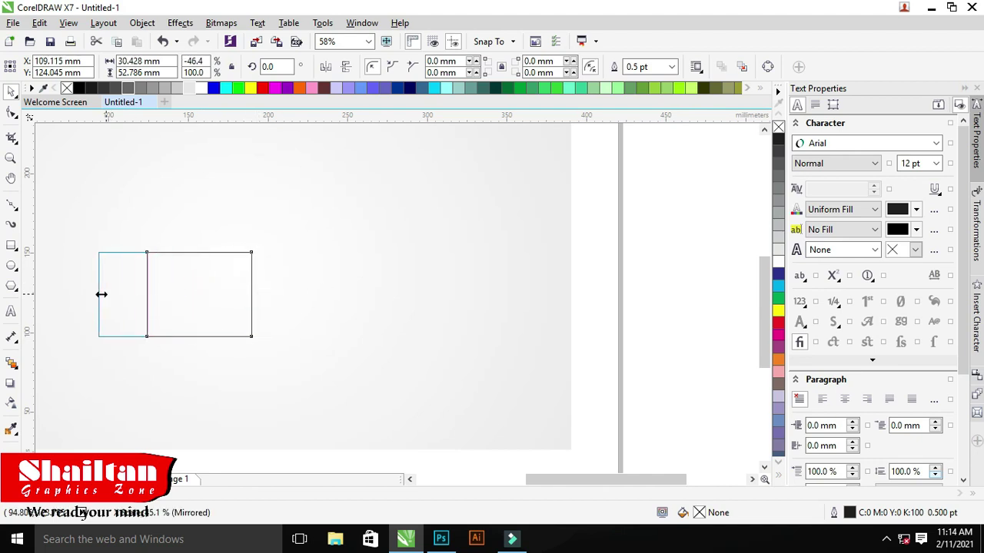
{"action": "scroll", "coordinate": [205, 265], "scroll_direction": "down", "scroll_amount": 2}
{"action": "scroll", "coordinate": [205, 266], "scroll_direction": "up", "scroll_amount": 3}
{"action": "scroll", "coordinate": [262, 248], "scroll_direction": "up", "scroll_amount": 1}
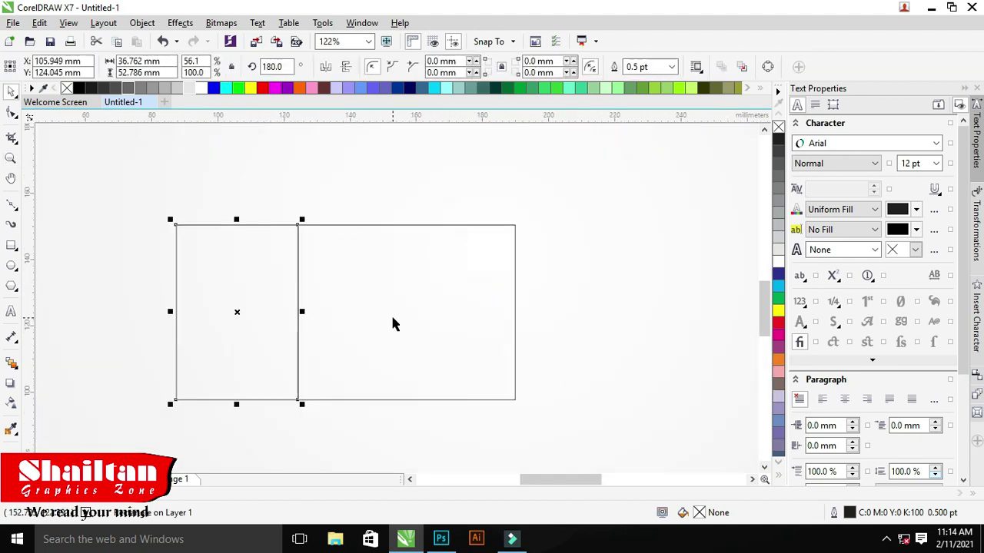
- Combine the two rectangles into one shape
{"action": "key", "text": "ctrl+a"}
{"action": "right_click", "coordinate": [333, 330]}
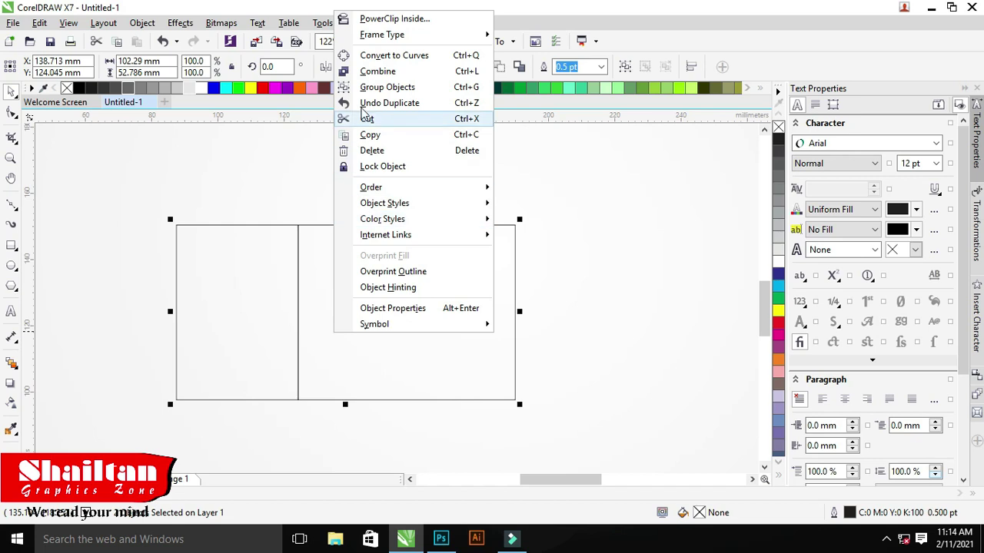
{"action": "left_click", "coordinate": [377, 71]}
{"action": "scroll", "coordinate": [239, 320], "scroll_direction": "down", "scroll_amount": 1}
{"action": "scroll", "coordinate": [186, 303], "scroll_direction": "up", "scroll_amount": 1}
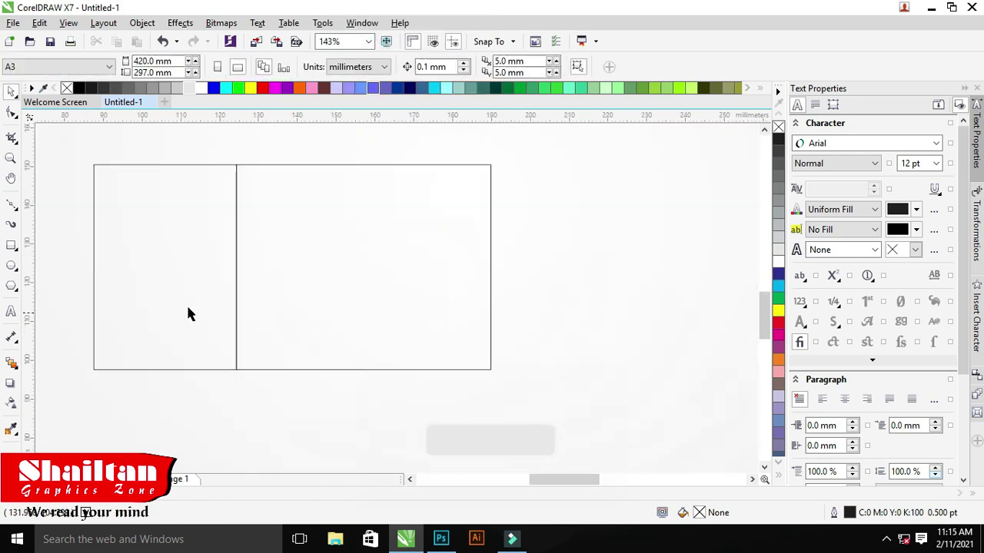
- Narrow the right rectangle to 45.08 mm
{"action": "key", "text": "z"}
{"action": "scroll", "coordinate": [226, 239], "scroll_direction": "down", "scroll_amount": 1}
{"action": "scroll", "coordinate": [226, 240], "scroll_direction": "up", "scroll_amount": 1}
{"action": "key", "text": "space"}
{"action": "left_click", "coordinate": [332, 329]}
{"action": "left_click", "coordinate": [435, 318]}
{"action": "left_click_drag", "start_coordinate": [528, 329], "coordinate": [465, 329]}
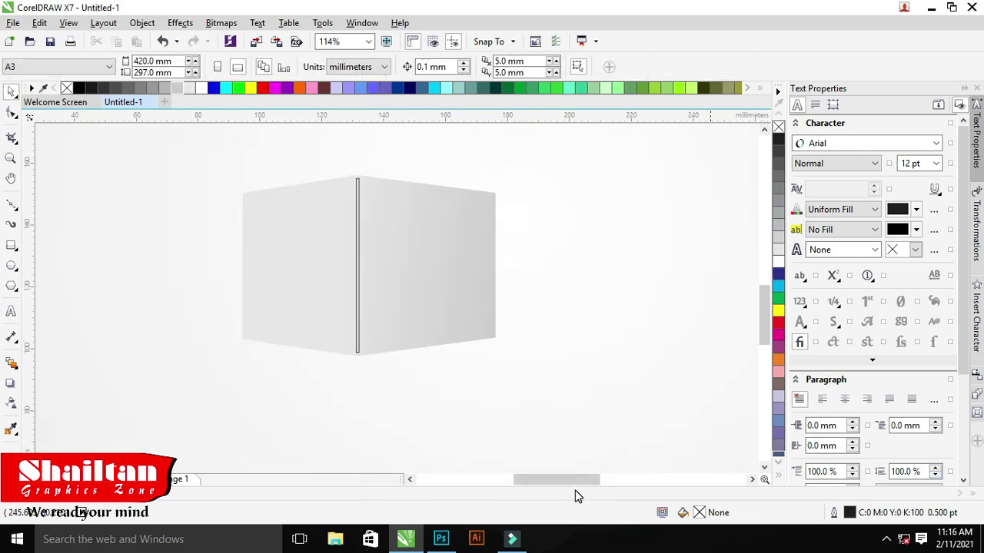
- Add a bottom node to the edge strip and pull it into a V matching the box
{"action": "key", "text": "z"}
{"action": "left_click", "coordinate": [390, 255]}
{"action": "right_click", "coordinate": [431, 291]}
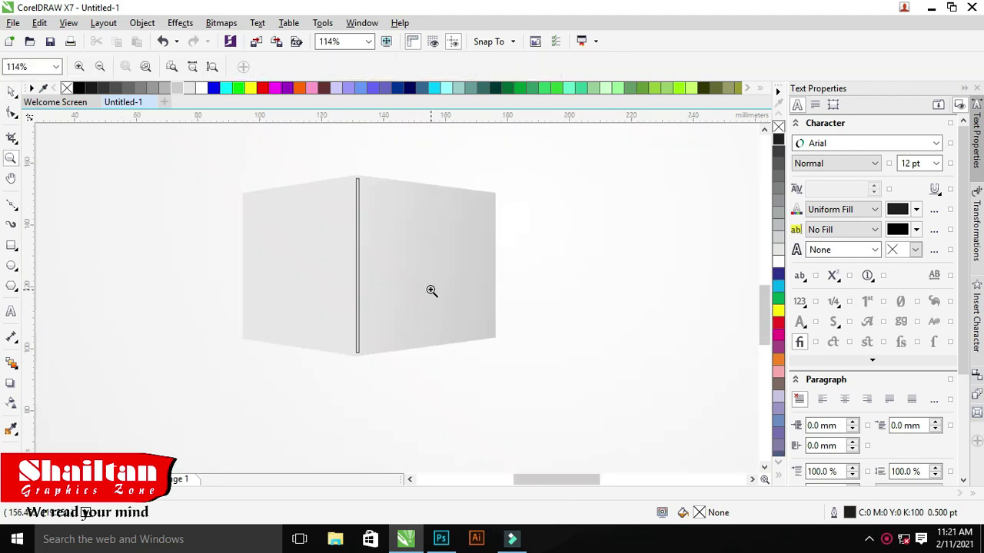
{"action": "left_click", "coordinate": [354, 221]}
{"action": "left_click", "coordinate": [277, 217]}
{"action": "key", "text": "F10"}
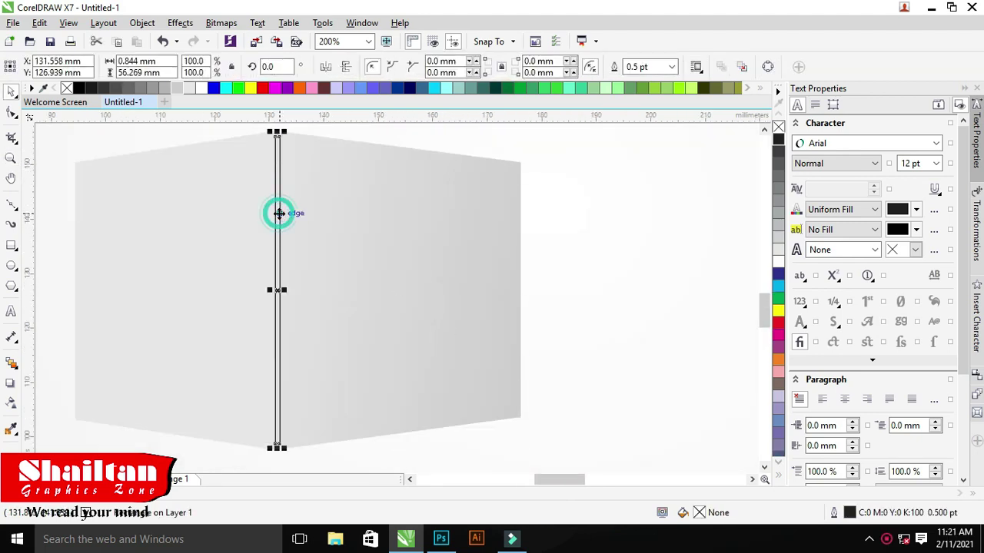
{"action": "scroll", "coordinate": [277, 211], "scroll_direction": "up", "scroll_amount": 5}
{"action": "double_click", "coordinate": [338, 369]}
{"action": "left_click_drag", "start_coordinate": [338, 369], "coordinate": [340, 328]}
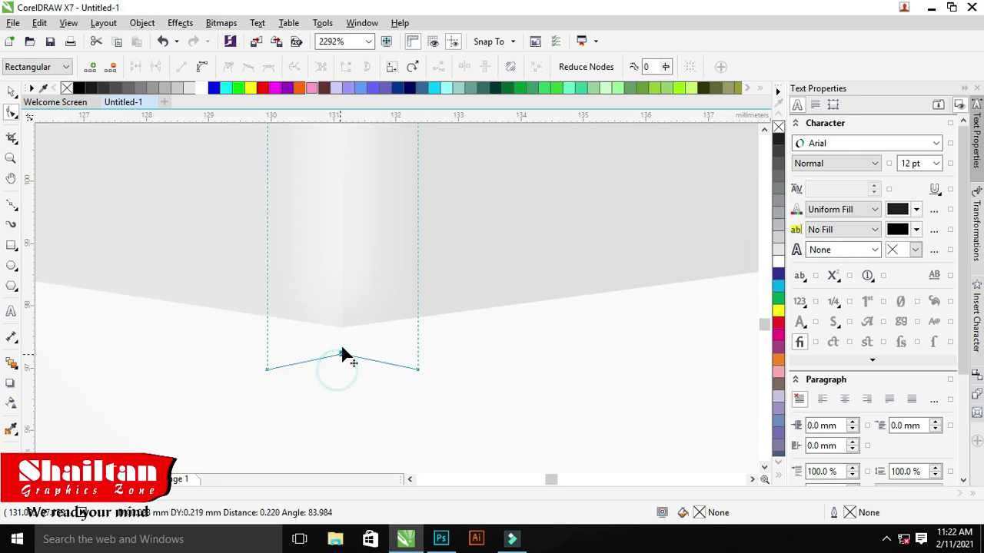
{"action": "left_click_drag", "start_coordinate": [419, 369], "coordinate": [419, 354]}
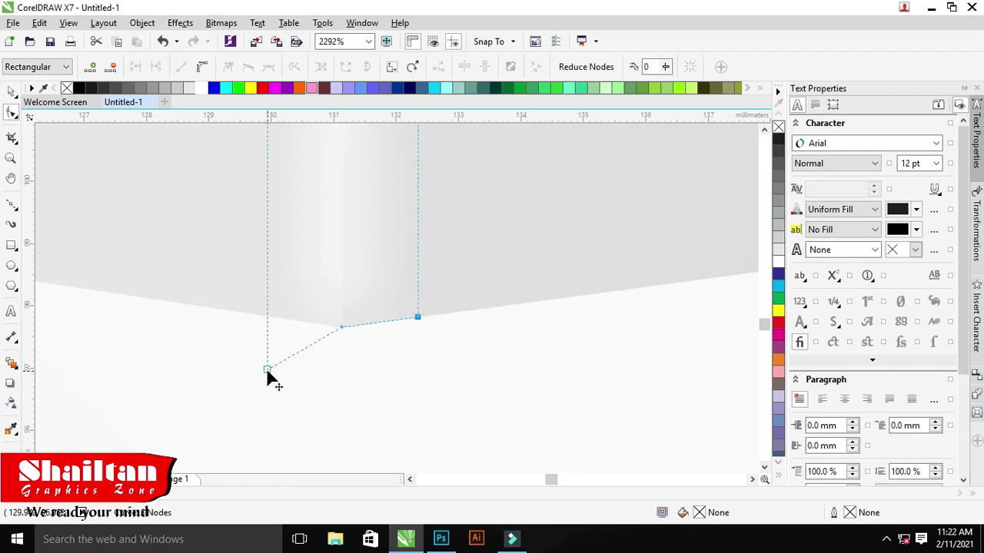
{"action": "left_click_drag", "start_coordinate": [267, 369], "coordinate": [267, 314]}
- Move the top shape's corners onto the box edge and curve its top segment
{"action": "key", "text": "z"}
{"action": "scroll", "coordinate": [351, 279], "scroll_direction": "down", "scroll_amount": 8}
{"action": "scroll", "coordinate": [253, 138], "scroll_direction": "down", "scroll_amount": 2}
{"action": "left_click_drag", "start_coordinate": [293, 150], "coordinate": [316, 164]}
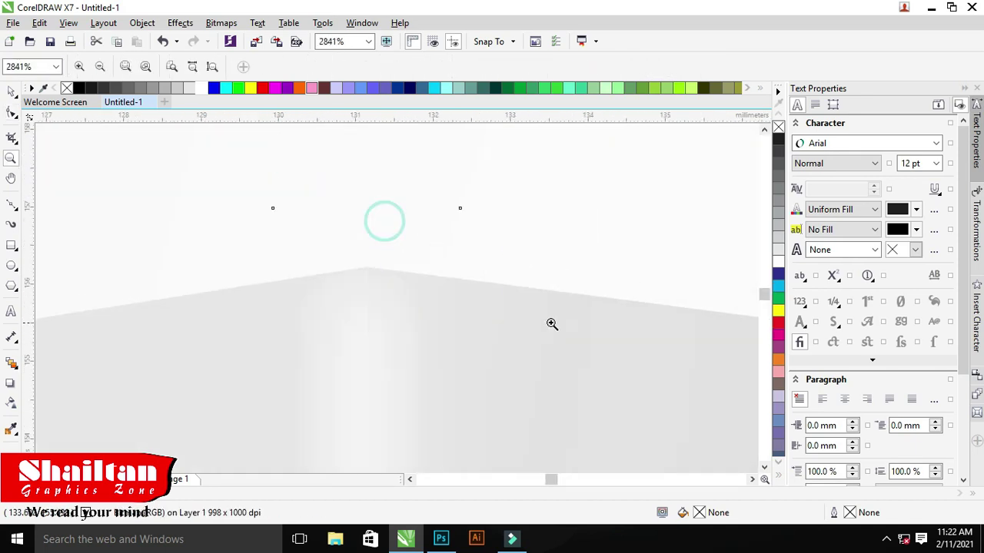
{"action": "key", "text": "F10"}
{"action": "scroll", "coordinate": [461, 307], "scroll_direction": "down", "scroll_amount": 10}
{"action": "left_click_drag", "start_coordinate": [351, 308], "coordinate": [352, 250]}
{"action": "left_click_drag", "start_coordinate": [68, 309], "coordinate": [68, 293]}
{"action": "right_click", "coordinate": [182, 278]}
{"action": "left_click", "coordinate": [252, 83]}
{"action": "left_click_drag", "start_coordinate": [161, 282], "coordinate": [107, 283]}
{"action": "left_click_drag", "start_coordinate": [258, 263], "coordinate": [317, 249]}
- Fill the curved shape black and send it behind the box face
{"action": "key", "text": "space"}
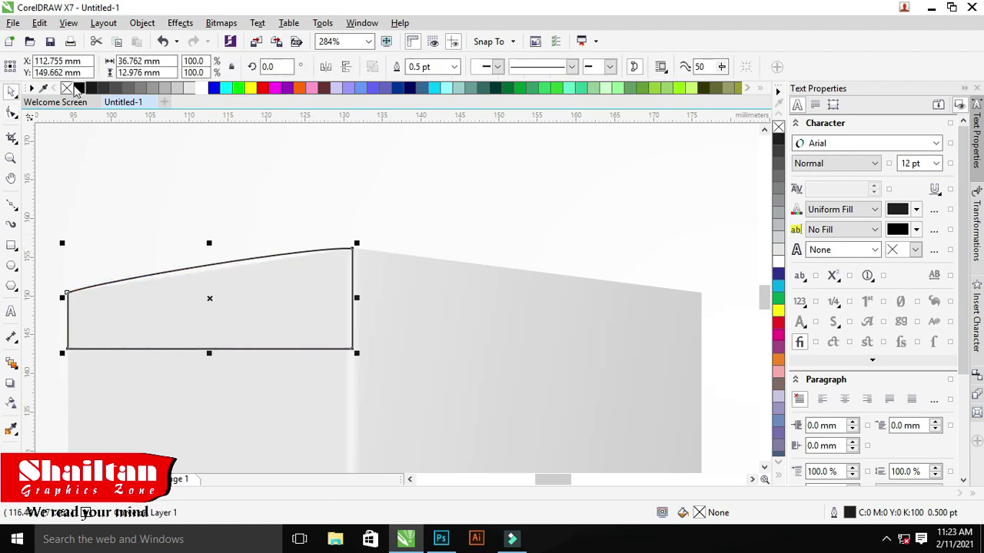
{"action": "left_click", "coordinate": [79, 88]}
{"action": "key", "text": "ctrl+Page_Down"}
{"action": "scroll", "coordinate": [351, 275], "scroll_direction": "up", "scroll_amount": 2}
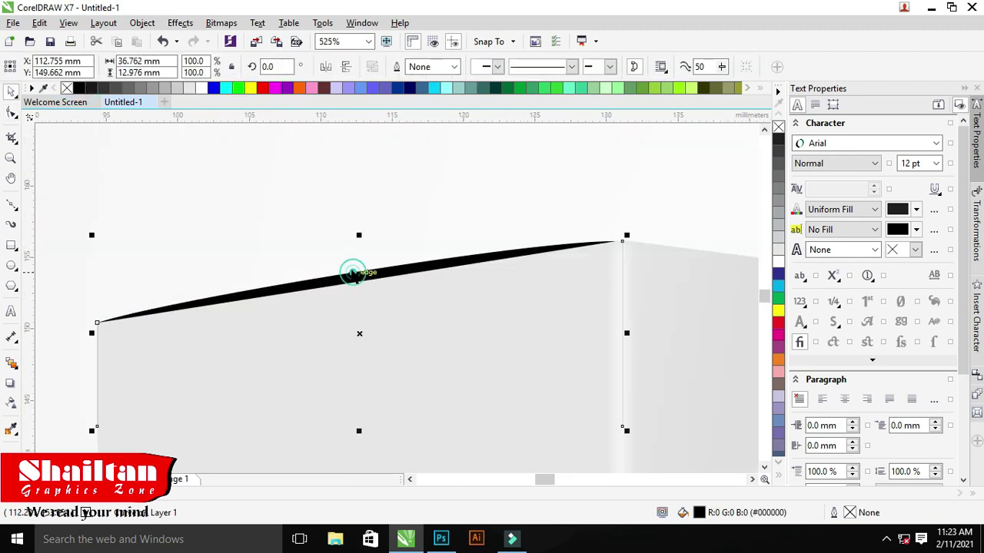
{"action": "key", "text": "F10"}
{"action": "scroll", "coordinate": [169, 311], "scroll_direction": "up", "scroll_amount": 1}
{"action": "left_click_drag", "start_coordinate": [170, 306], "coordinate": [193, 315]}
- Align the black edge's nodes with the box's right corner
{"action": "key", "text": "space"}
{"action": "scroll", "coordinate": [388, 336], "scroll_direction": "down", "scroll_amount": 2}
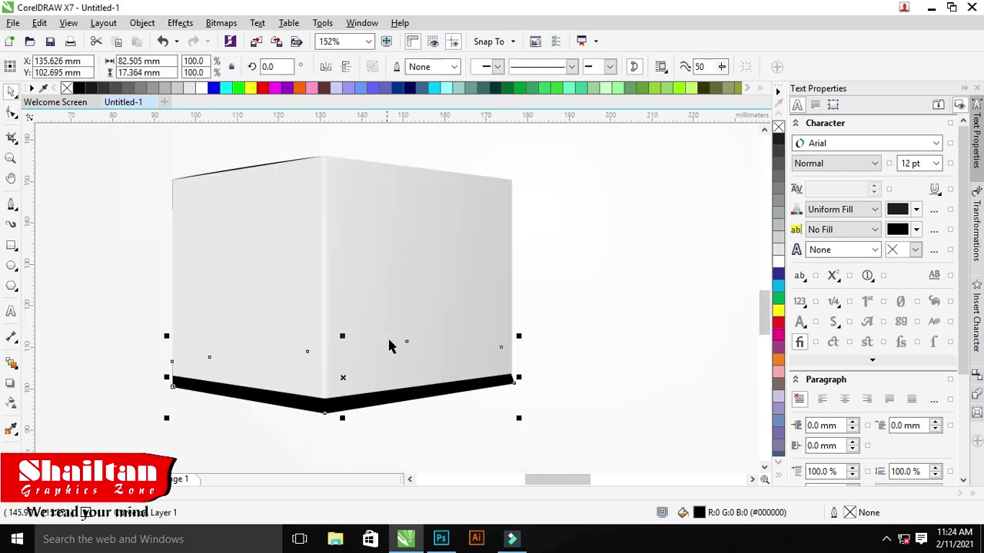
{"action": "scroll", "coordinate": [456, 362], "scroll_direction": "up", "scroll_amount": 1}
{"action": "key", "text": "F10"}
{"action": "scroll", "coordinate": [476, 307], "scroll_direction": "down", "scroll_amount": 1}
{"action": "left_click_drag", "start_coordinate": [476, 307], "coordinate": [509, 305]}
{"action": "left_click", "coordinate": [510, 417]}
- Trim the black shadow shape under the box's bottom edge
{"action": "key", "text": "z"}
{"action": "scroll", "coordinate": [245, 331], "scroll_direction": "down", "scroll_amount": 5}
{"action": "left_click_drag", "start_coordinate": [191, 307], "coordinate": [468, 399]}
{"action": "key", "text": "space"}
{"action": "left_click", "coordinate": [405, 377]}
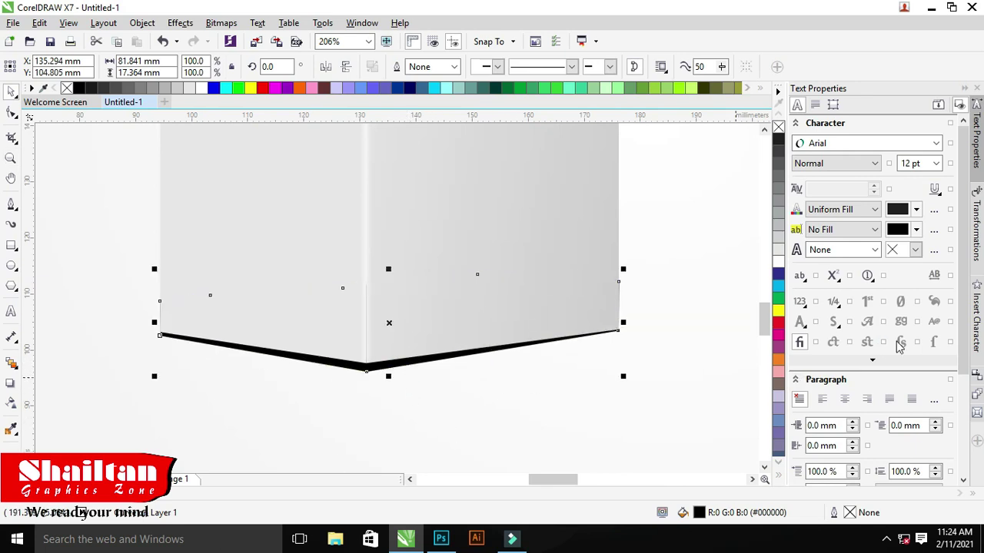
{"action": "key", "text": "F10"}
{"action": "mouse_move", "coordinate": [633, 259]}
{"action": "left_mouse_down"}
{"action": "mouse_move", "coordinate": [615, 273]}
{"action": "mouse_move", "coordinate": [619, 261]}
{"action": "left_mouse_up"}
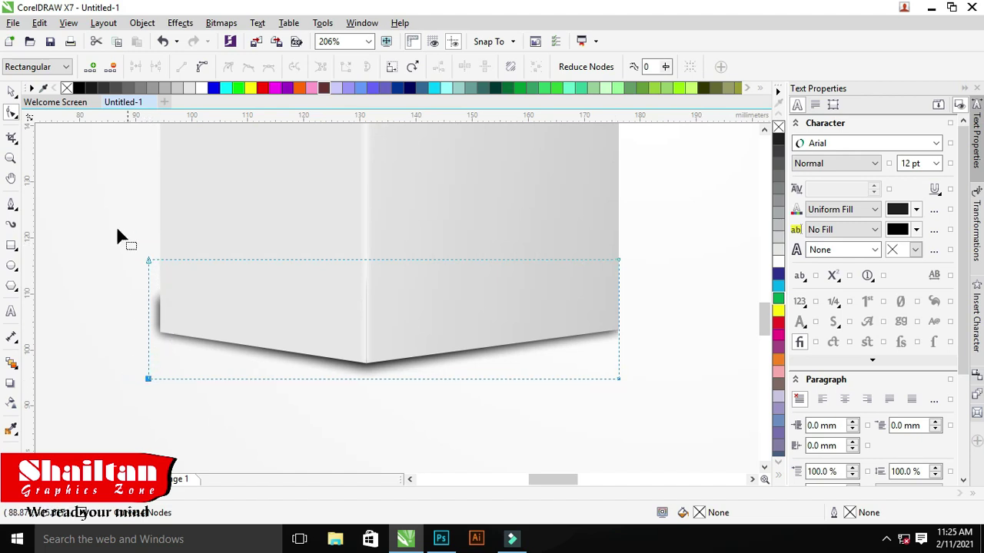
{"action": "left_click_drag", "start_coordinate": [147, 380], "coordinate": [157, 379]}
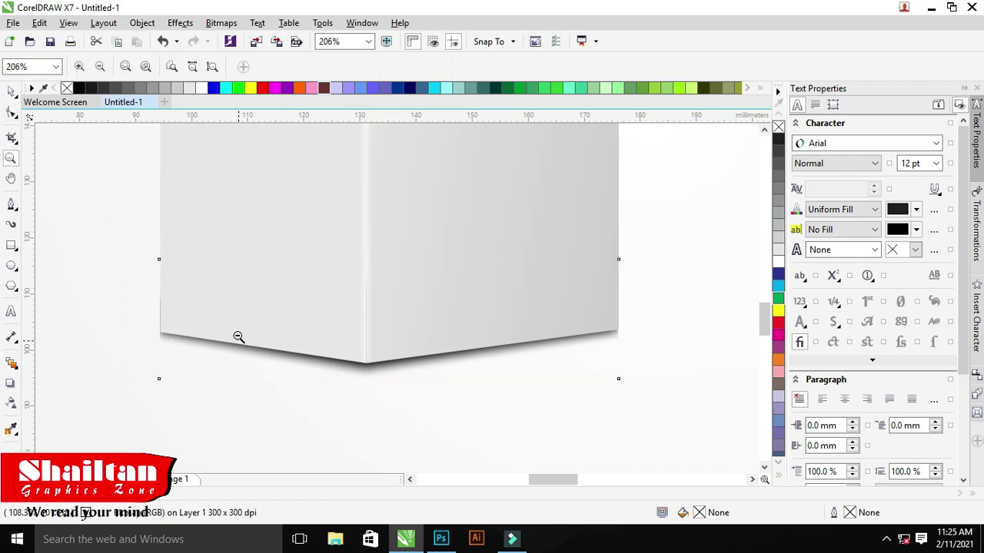
{"action": "scroll", "coordinate": [529, 313], "scroll_direction": "down", "scroll_amount": 2}
{"action": "scroll", "coordinate": [360, 350], "scroll_direction": "down", "scroll_amount": 3}
{"action": "scroll", "coordinate": [360, 350], "scroll_direction": "down", "scroll_amount": 1}
- Zoom in around the box to review the shadow
{"action": "key", "text": "z"}
{"action": "left_click_drag", "start_coordinate": [258, 235], "coordinate": [497, 396]}
{"action": "scroll", "coordinate": [404, 288], "scroll_direction": "up", "scroll_amount": 2}
{"action": "scroll", "coordinate": [263, 272], "scroll_direction": "down", "scroll_amount": 2}
{"action": "scroll", "coordinate": [222, 174], "scroll_direction": "up", "scroll_amount": 2}
- Reshape the rectangle above the right face into a thin slanted sliver
{"action": "key", "text": "space"}
{"action": "key", "text": "shift+F2"}
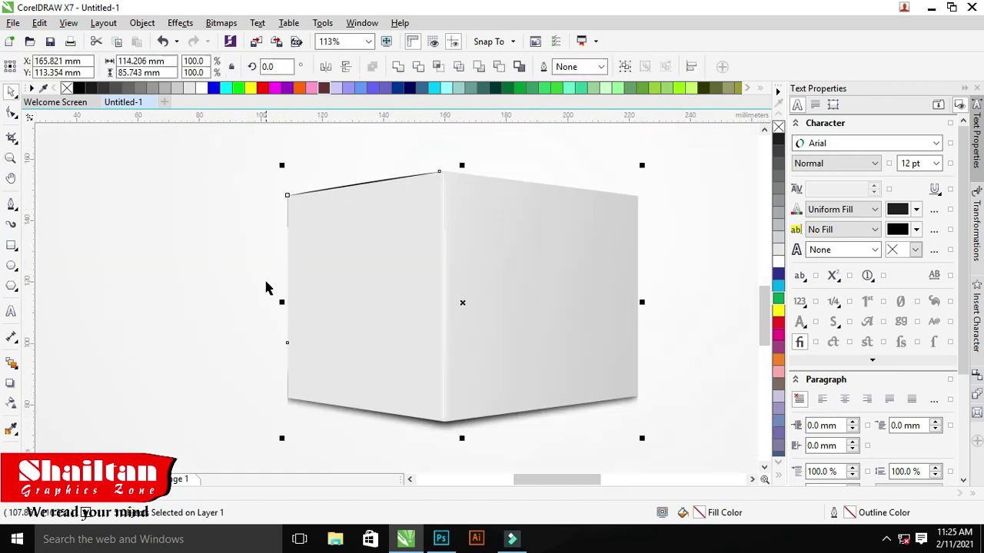
{"action": "left_click", "coordinate": [276, 286]}
{"action": "left_click", "coordinate": [333, 253]}
{"action": "scroll", "coordinate": [333, 253], "scroll_direction": "up", "scroll_amount": 2}
{"action": "scroll", "coordinate": [334, 253], "scroll_direction": "up", "scroll_amount": 2}
{"action": "left_click", "coordinate": [12, 112]}
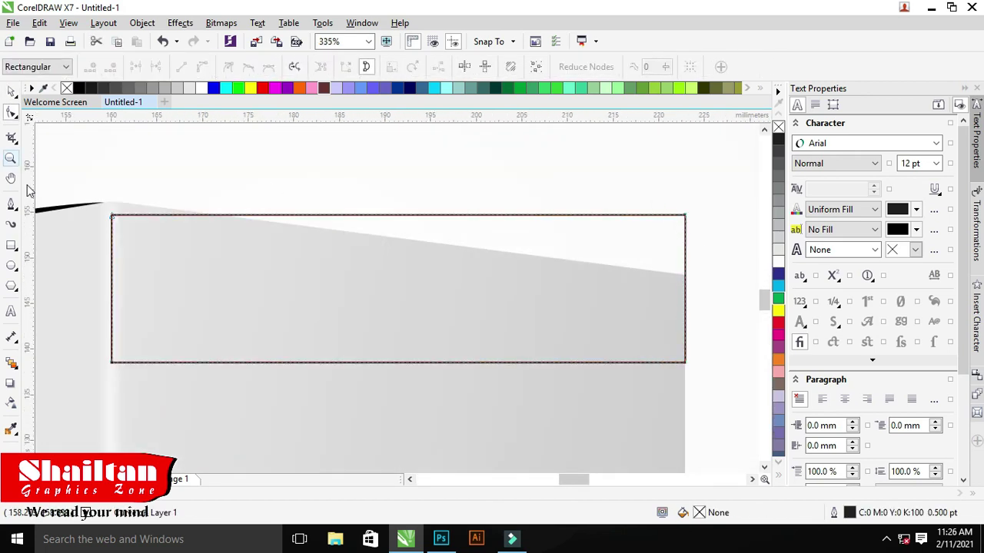
{"action": "left_click_drag", "start_coordinate": [112, 216], "coordinate": [112, 203]}
{"action": "left_click_drag", "start_coordinate": [111, 362], "coordinate": [111, 208]}
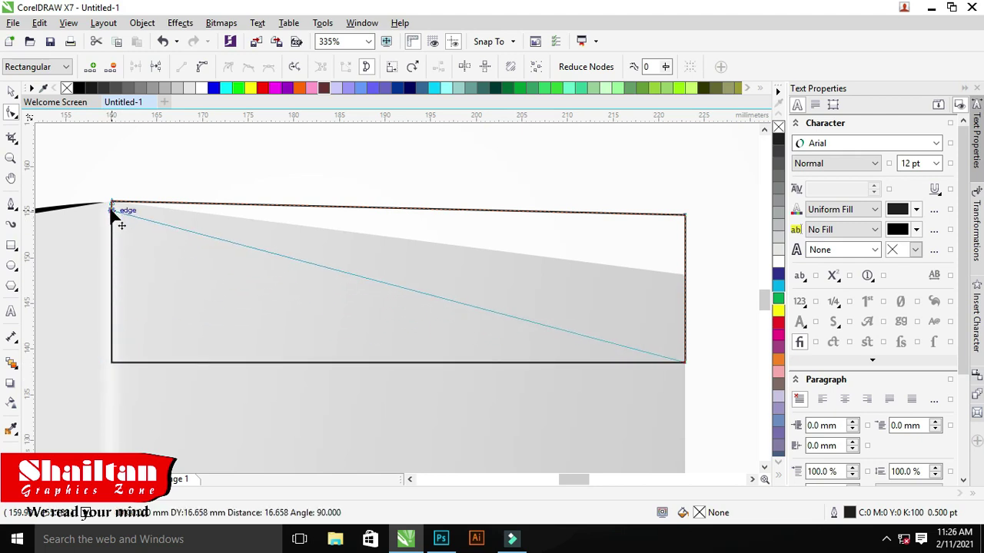
{"action": "left_click_drag", "start_coordinate": [684, 215], "coordinate": [685, 275]}
{"action": "left_click_drag", "start_coordinate": [685, 361], "coordinate": [685, 282]}
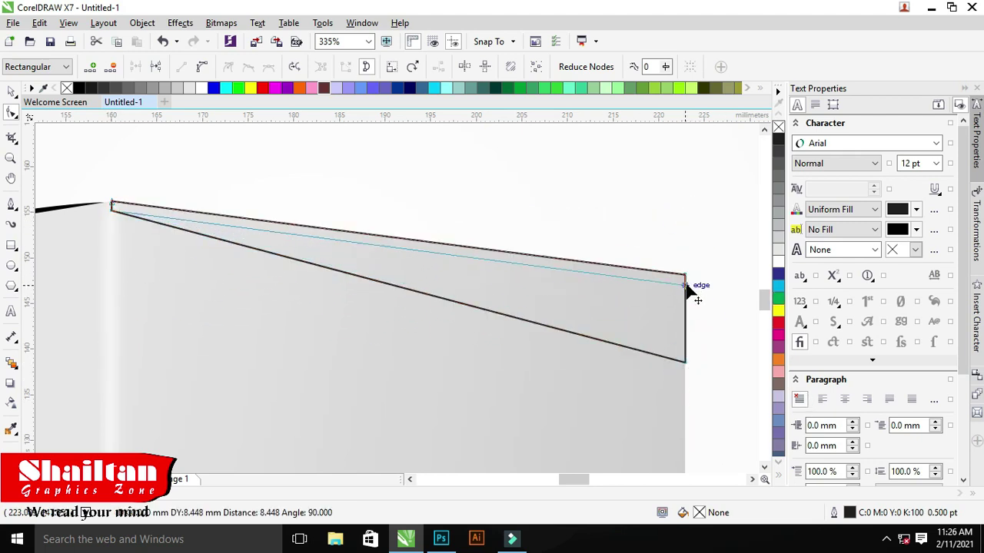
- Make the sliver black with no outline, behind the grey face, with its right node on the box edge
{"action": "key", "text": "space"}
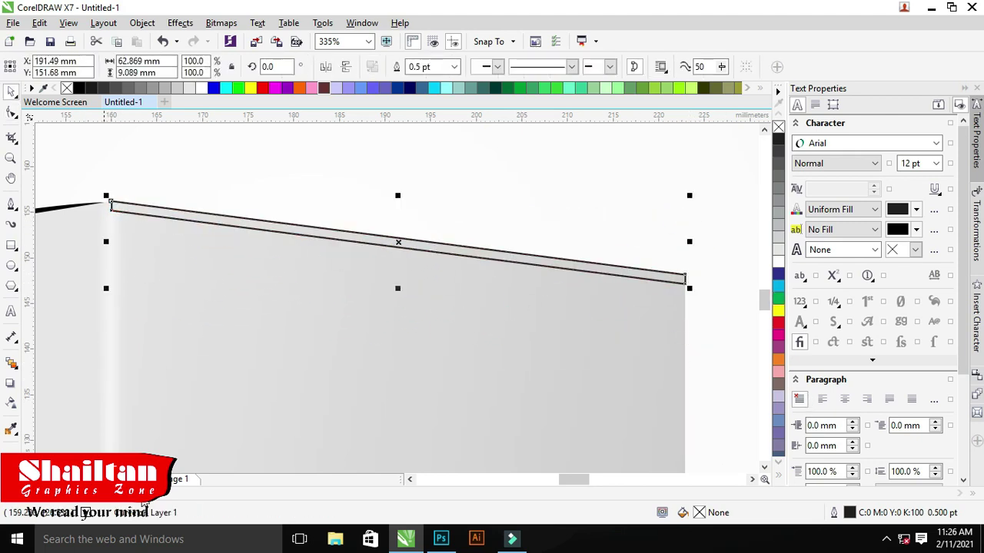
{"action": "left_click", "coordinate": [78, 88]}
{"action": "right_click", "coordinate": [67, 88]}
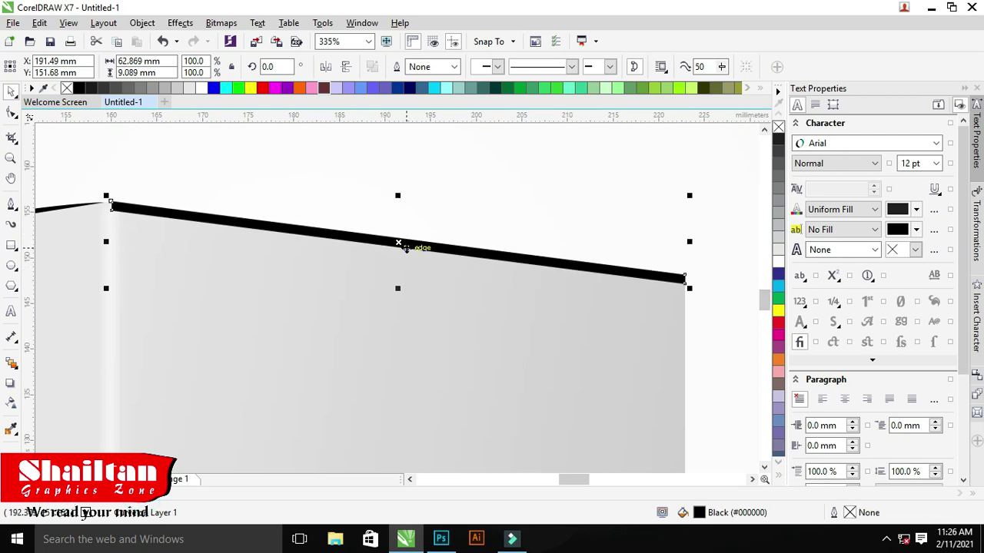
{"action": "key", "text": "shift+Page_Down"}
{"action": "key", "text": "Up"}
{"action": "key", "text": "Up"}
{"action": "key", "text": "F10"}
{"action": "mouse_move", "coordinate": [685, 275]}
{"action": "left_mouse_down"}
{"action": "mouse_move", "coordinate": [254, 227]}
{"action": "mouse_move", "coordinate": [237, 215]}
{"action": "left_mouse_up"}
- Reshape the grey face's top edge to meet the black rim
{"action": "key", "text": "space"}
{"action": "left_click", "coordinate": [299, 193]}
{"action": "left_click", "coordinate": [270, 223]}
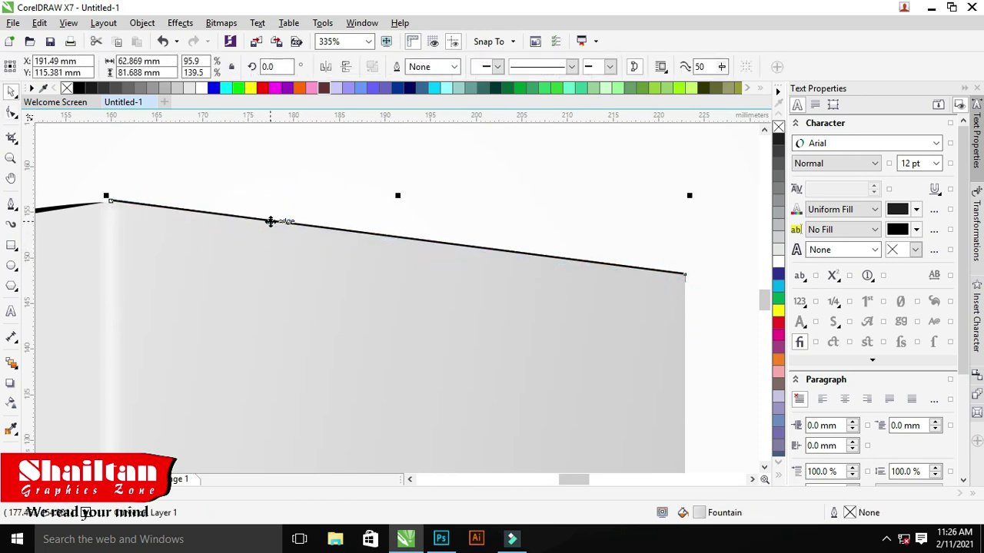
{"action": "key", "text": "F10"}
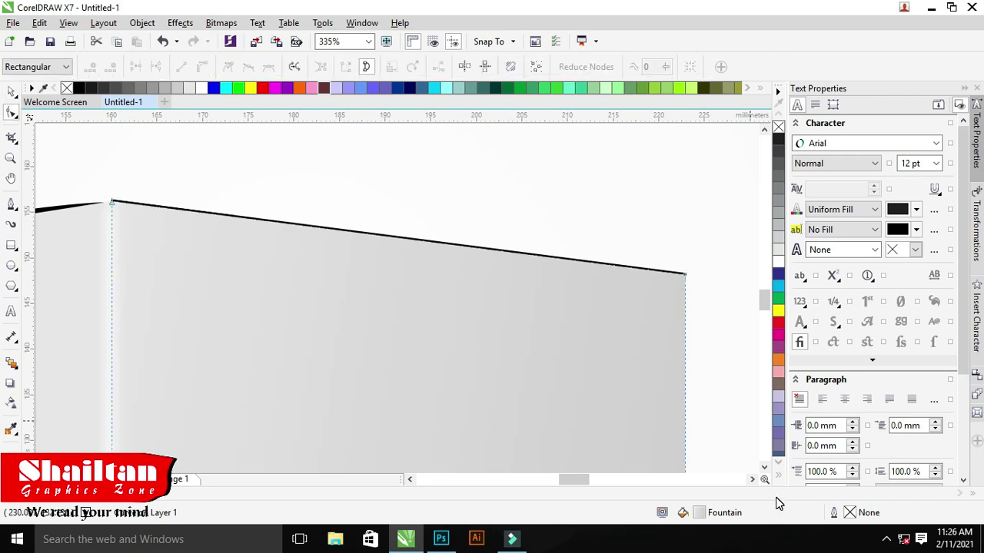
{"action": "left_click", "coordinate": [651, 270]}
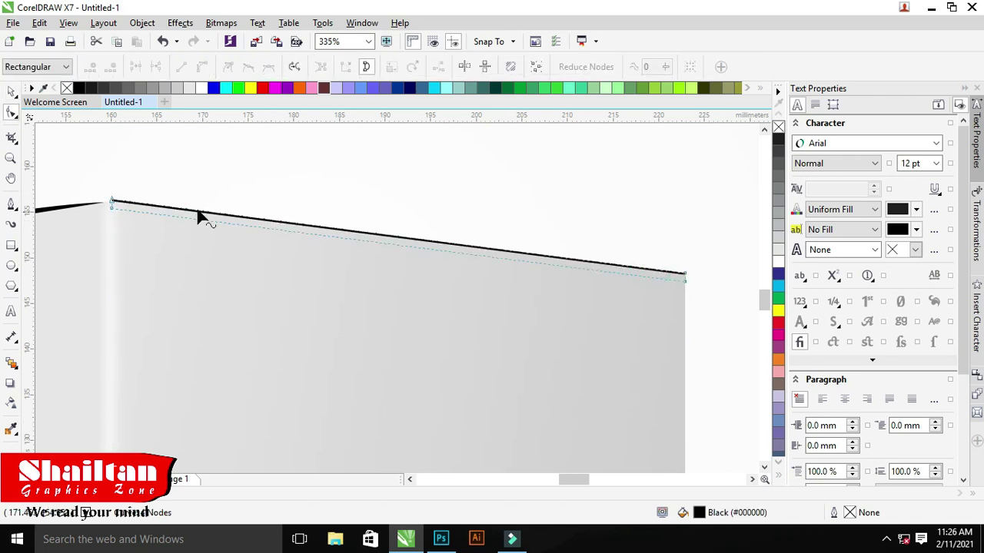
{"action": "left_click_drag", "start_coordinate": [115, 215], "coordinate": [634, 299]}
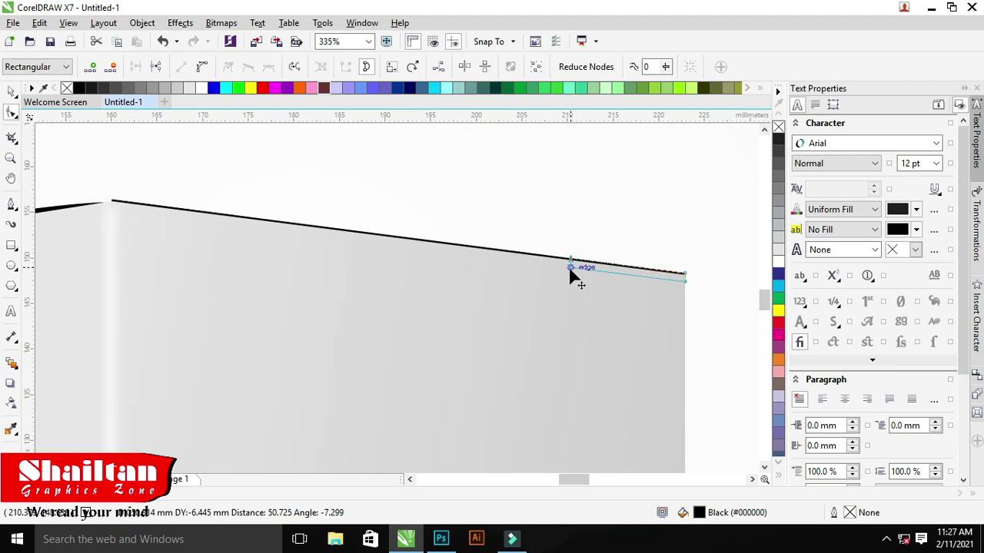
{"action": "left_click_drag", "start_coordinate": [570, 270], "coordinate": [570, 268]}
{"action": "scroll", "coordinate": [421, 269], "scroll_direction": "down", "scroll_amount": 3}
{"action": "scroll", "coordinate": [422, 269], "scroll_direction": "down", "scroll_amount": 2}
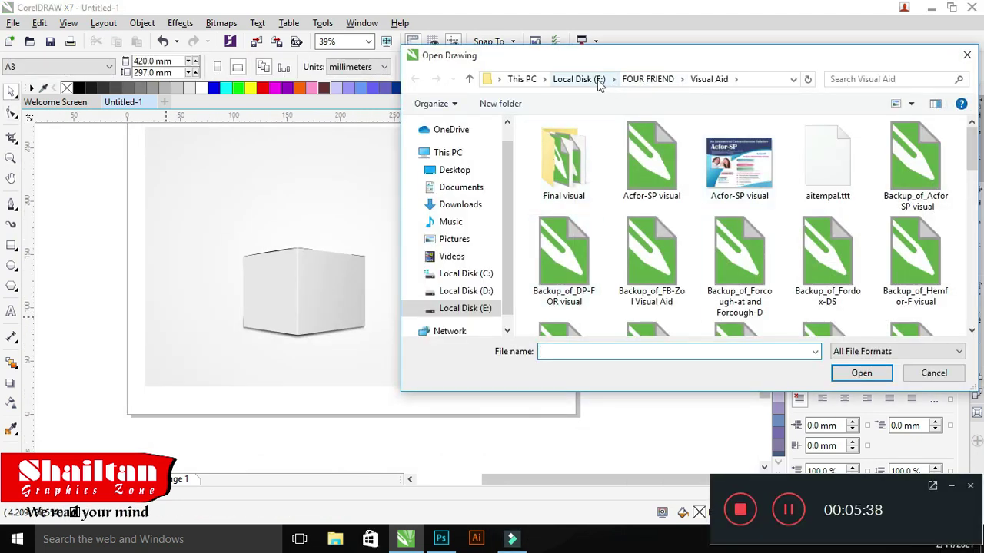
- Open SS blister.cdr from the Mockup Base Images folder on drive E:
{"action": "left_click", "coordinate": [578, 79]}
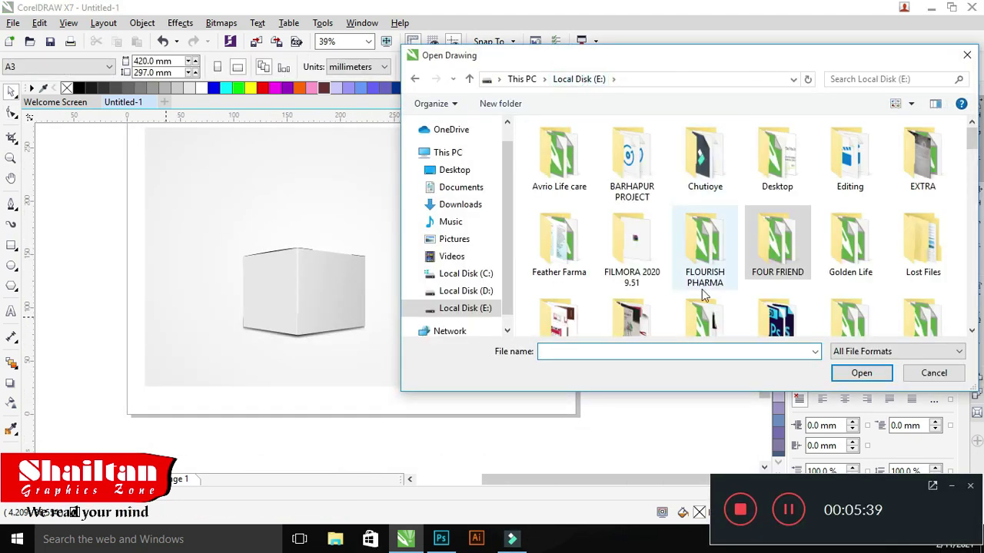
{"action": "double_click", "coordinate": [709, 318]}
{"action": "scroll", "coordinate": [709, 318], "scroll_direction": "down", "scroll_amount": 3}
{"action": "left_click", "coordinate": [827, 158]}
{"action": "left_click", "coordinate": [907, 244]}
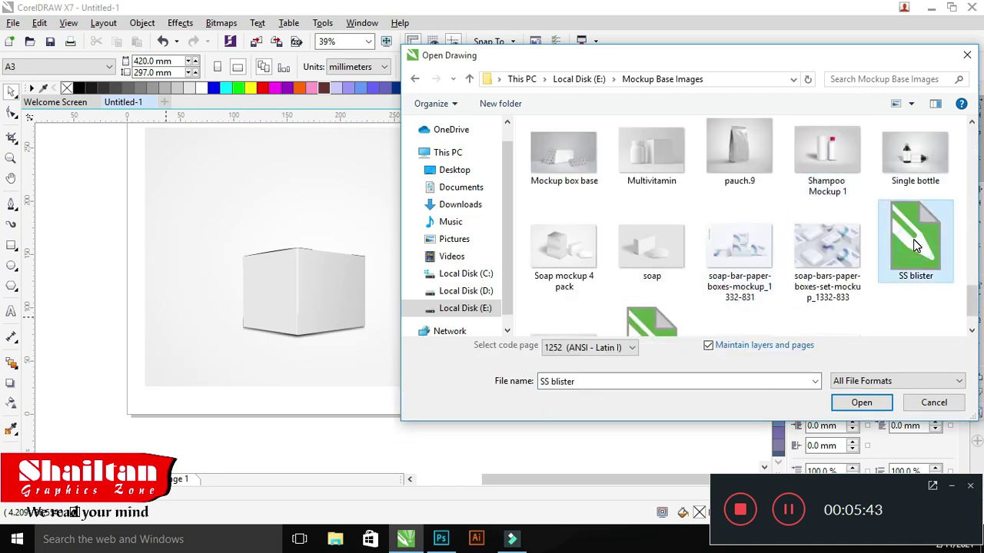
{"action": "key", "text": "Return"}
- Copy the rotated blister strips and paste them beside the box
{"action": "left_click", "coordinate": [492, 327]}
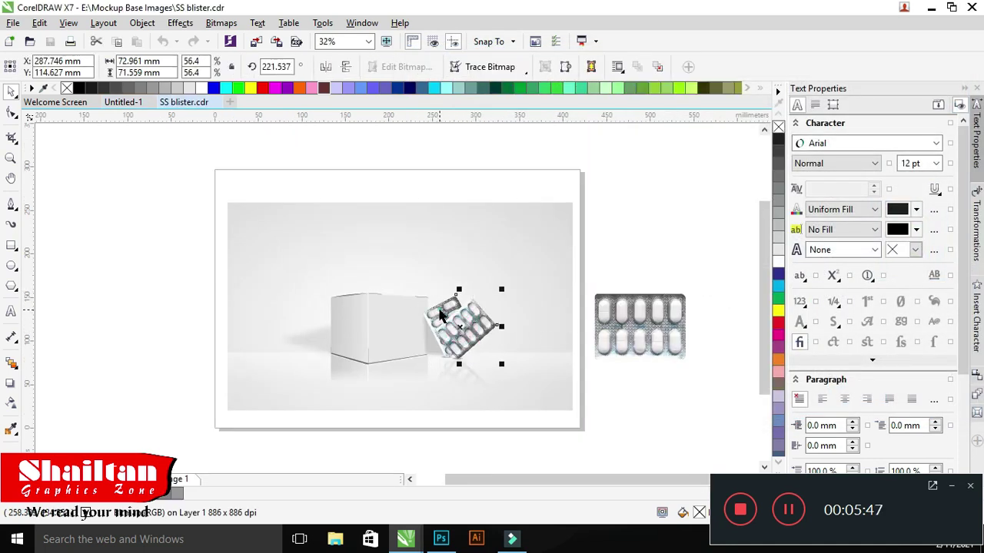
{"action": "key", "text": "ctrl+c"}
{"action": "key", "text": "ctrl+Tab"}
{"action": "key", "text": "ctrl+v"}
{"action": "key", "text": "shift+F2"}
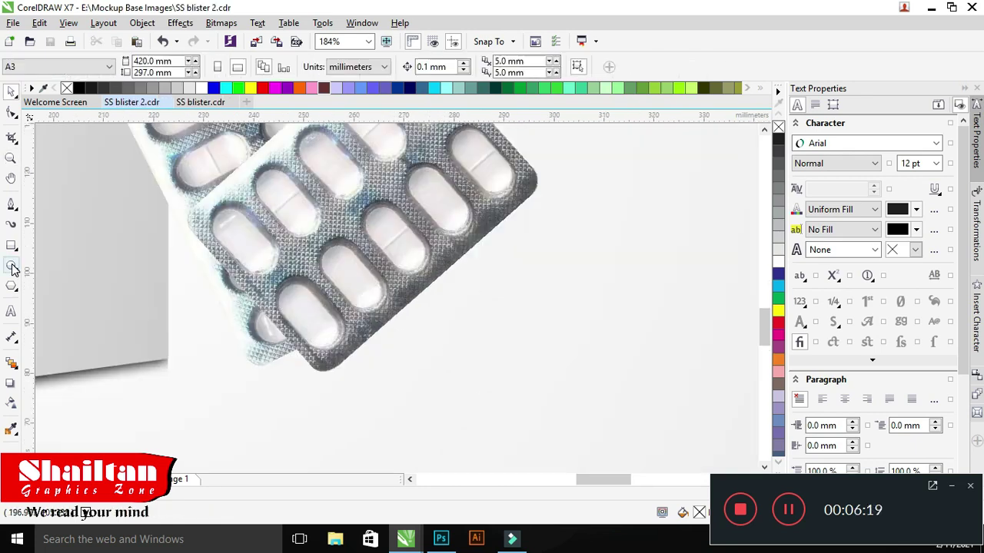
- Draw a small ellipse under the blister strip's corner
{"action": "key", "text": "F7"}
{"action": "left_click_drag", "start_coordinate": [234, 361], "coordinate": [283, 371]}
{"action": "key", "text": "space"}
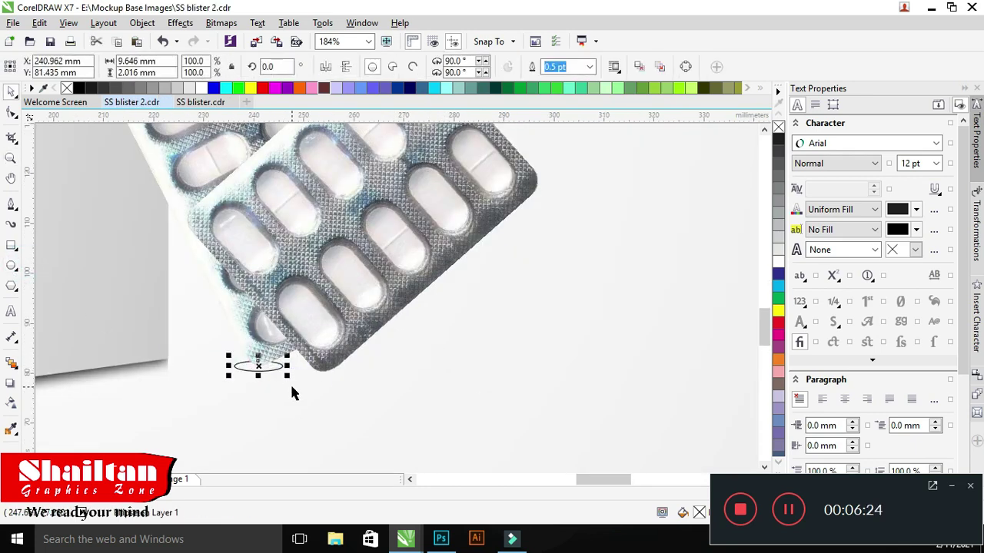
- Convert the small ellipse to a bitmap and apply an 11 px Gaussian blur
{"action": "left_click", "coordinate": [221, 23]}
{"action": "left_click", "coordinate": [230, 38]}
{"action": "left_click", "coordinate": [604, 323]}
{"action": "left_click", "coordinate": [221, 23]}
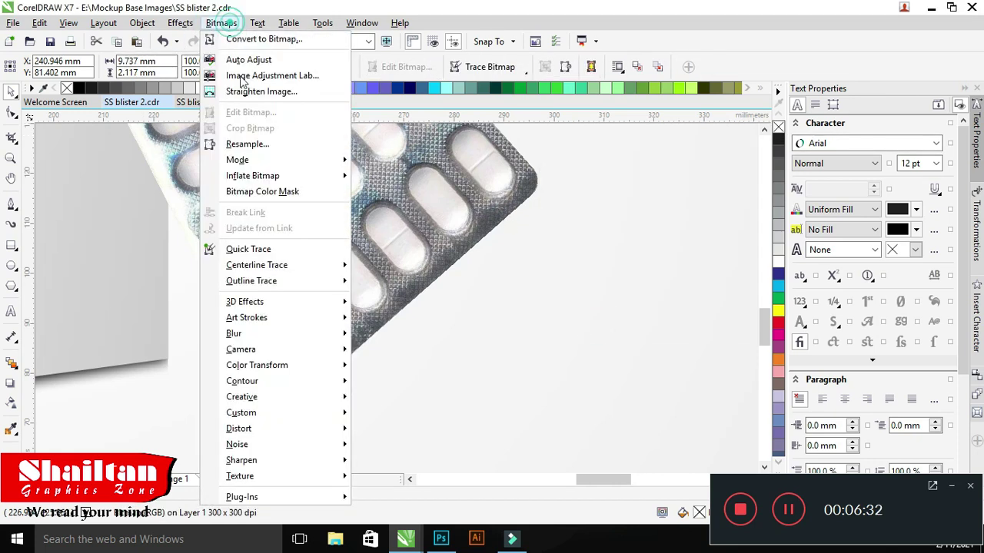
{"action": "left_click", "coordinate": [401, 350]}
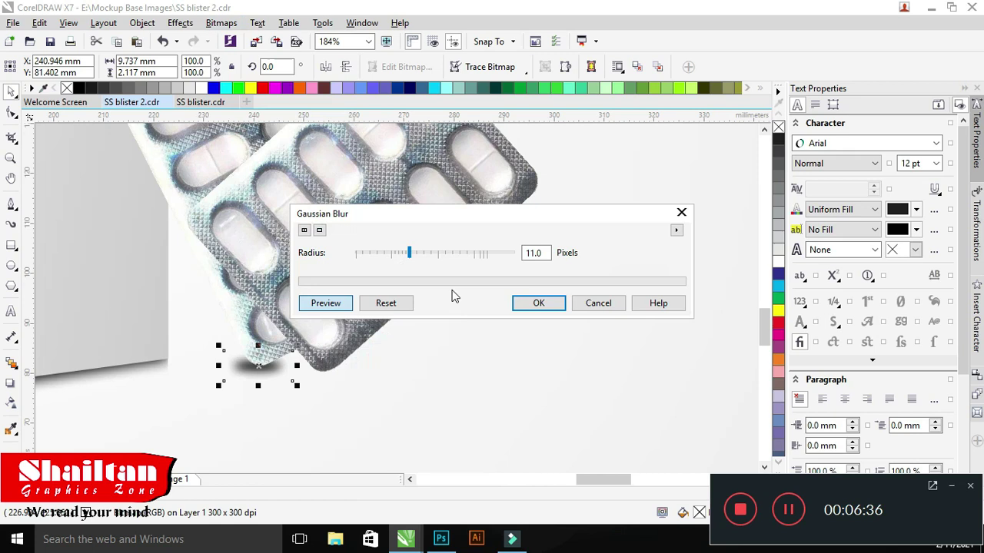
{"action": "left_click", "coordinate": [538, 303]}
- Shift the blurred shadow right so it sits under the blister strip
{"action": "left_click_drag", "start_coordinate": [253, 363], "coordinate": [314, 362]}
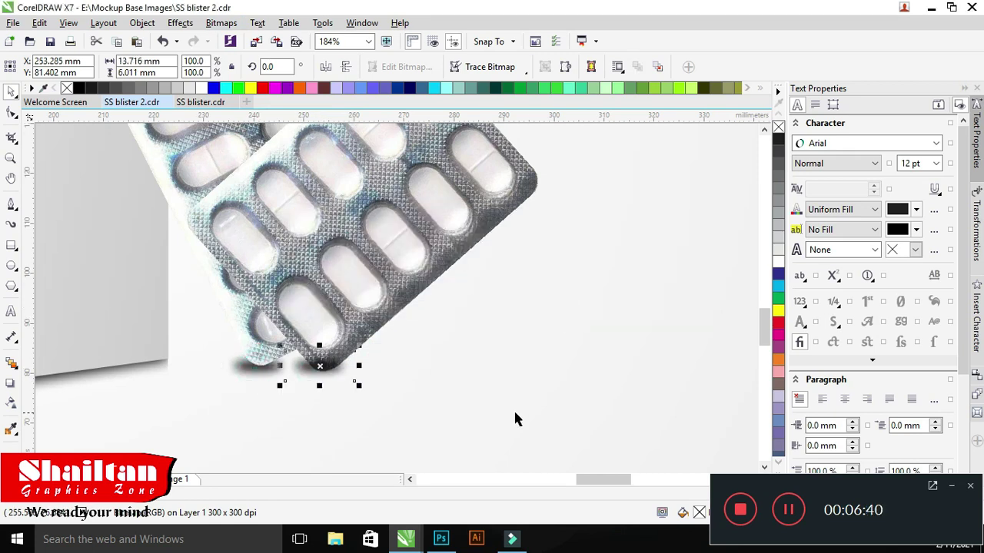
{"action": "key", "text": "z"}
{"action": "key", "text": "shift+F4"}
{"action": "scroll", "coordinate": [159, 356], "scroll_direction": "up", "scroll_amount": 2}
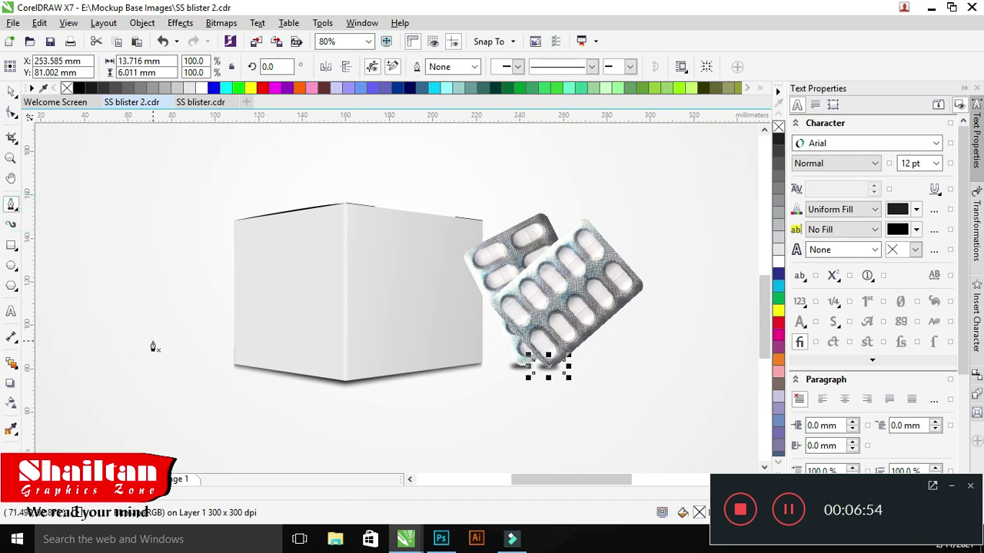
- Draw a closed shadow shape left of the box and fill it light grey
{"action": "left_click", "coordinate": [148, 330]}
{"action": "left_click", "coordinate": [234, 364]}
{"action": "left_click", "coordinate": [382, 339]}
{"action": "left_click", "coordinate": [330, 290]}
{"action": "left_click", "coordinate": [234, 306]}
{"action": "left_click", "coordinate": [148, 330]}
{"action": "key", "text": "space"}
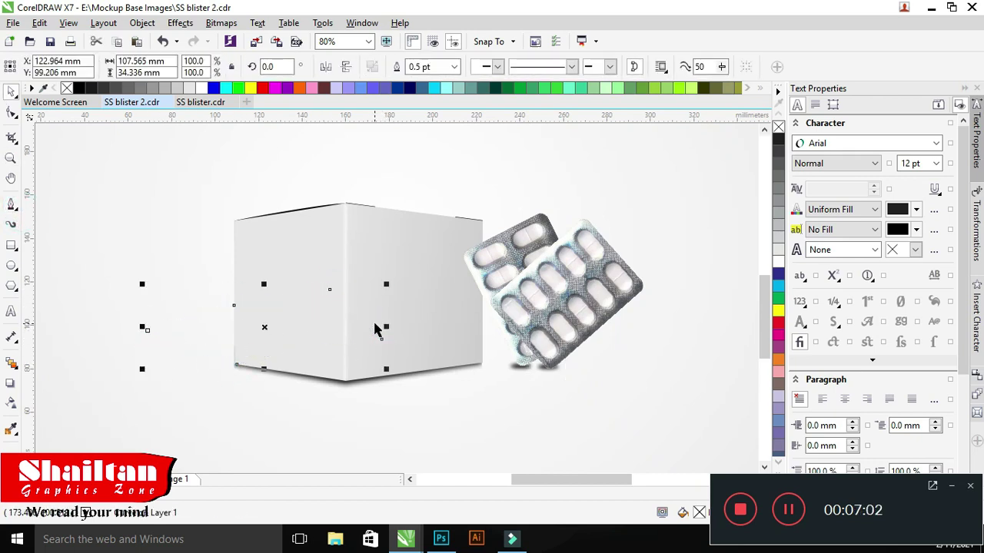
{"action": "left_click", "coordinate": [779, 223]}
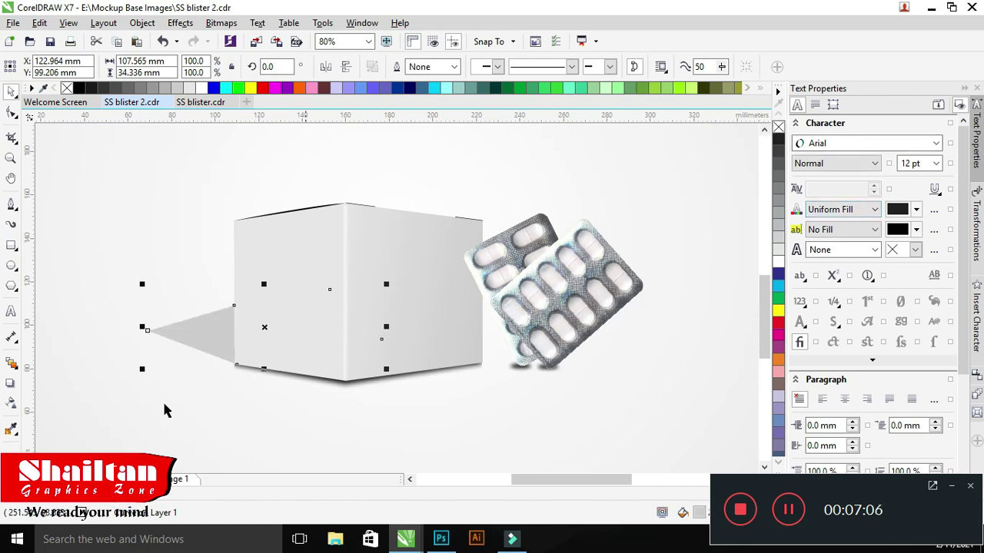
- Convert the grey shape to a bitmap and apply a 41 px Gaussian blur
{"action": "left_click", "coordinate": [221, 23]}
{"action": "left_click", "coordinate": [257, 36]}
{"action": "left_click", "coordinate": [603, 323]}
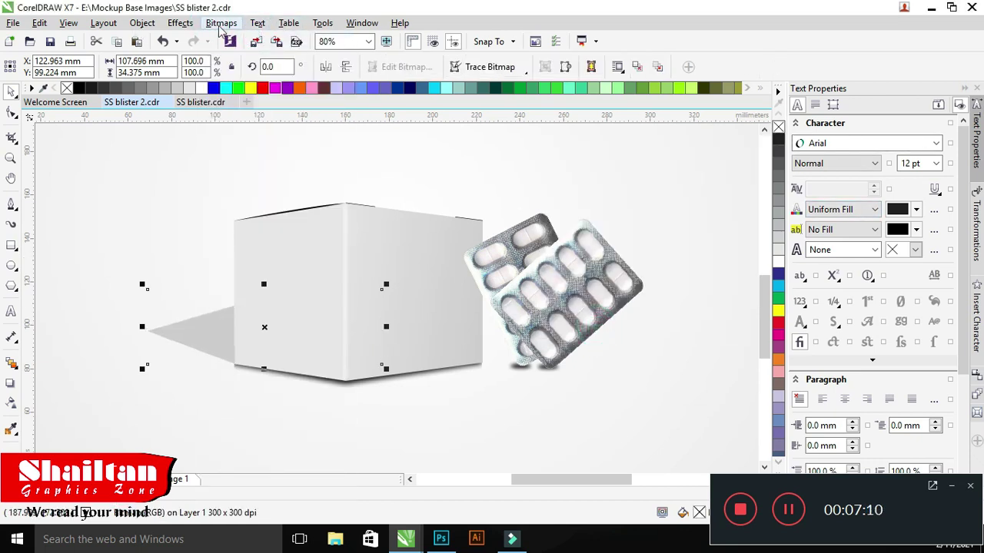
{"action": "left_click", "coordinate": [220, 24]}
{"action": "left_click", "coordinate": [392, 369]}
{"action": "left_click", "coordinate": [430, 252]}
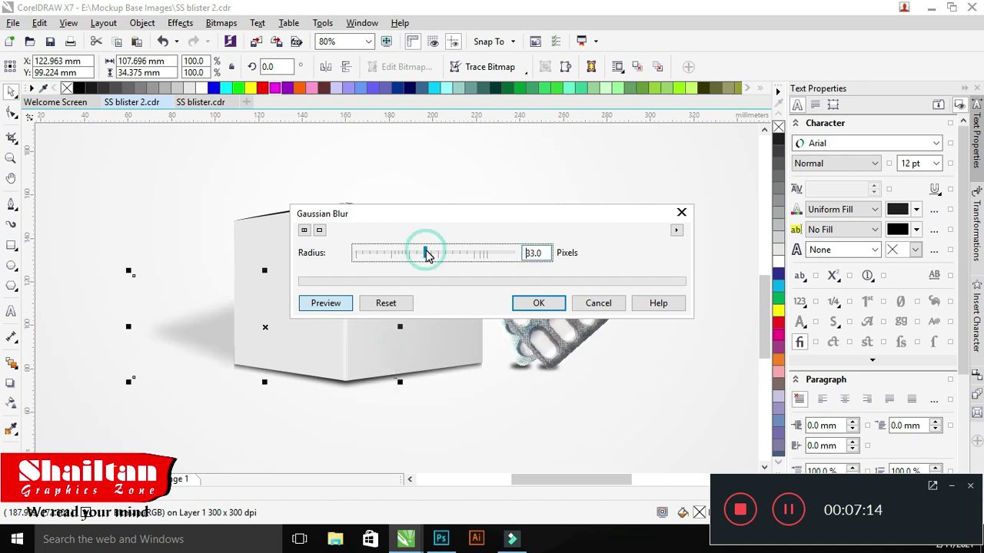
{"action": "left_click", "coordinate": [539, 303]}
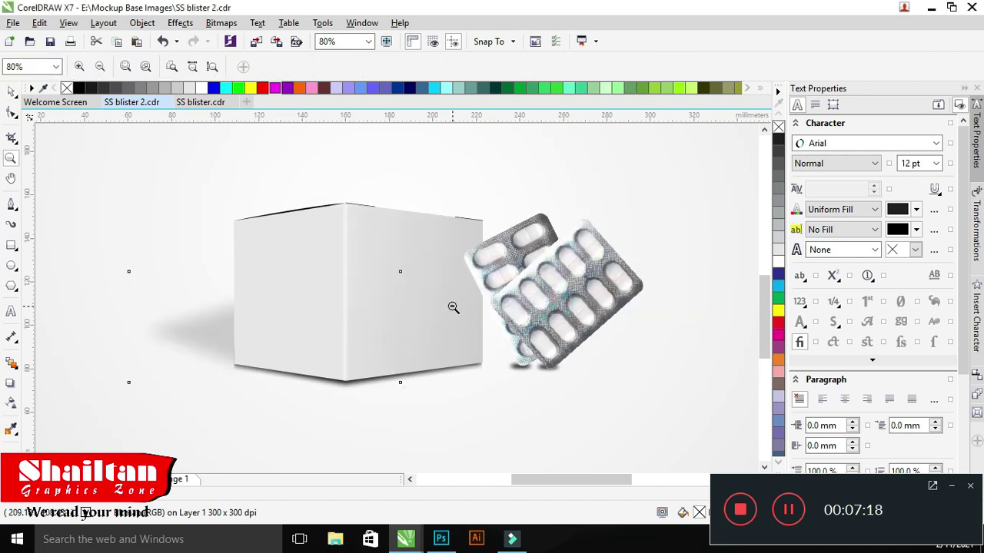
{"action": "scroll", "coordinate": [457, 307], "scroll_direction": "down", "scroll_amount": 5}
{"action": "right_click", "coordinate": [520, 211]}
{"action": "key", "text": "Escape"}
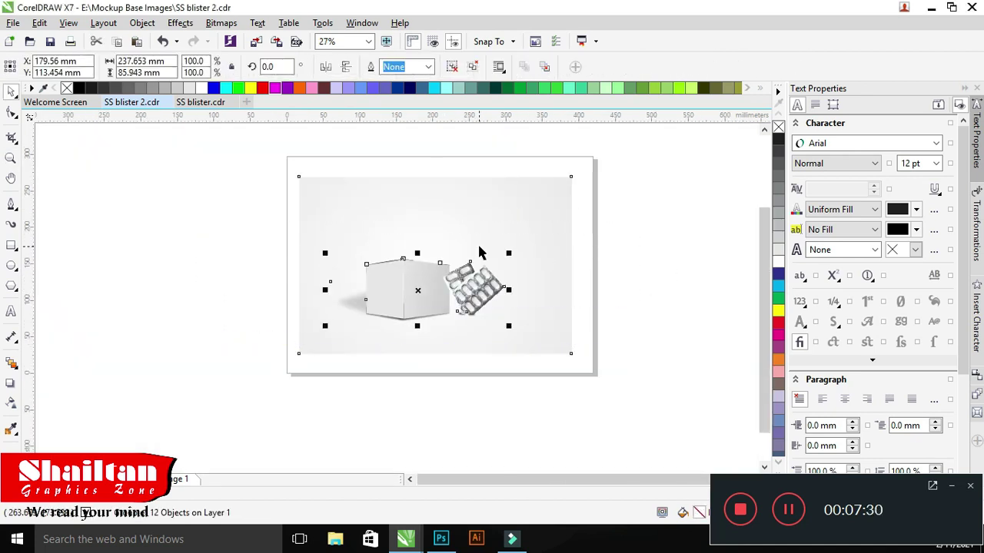
- Select all the objects of the box-and-blister scene
{"action": "key", "text": "z"}
{"action": "scroll", "coordinate": [569, 305], "scroll_direction": "down", "scroll_amount": 2}
{"action": "scroll", "coordinate": [611, 346], "scroll_direction": "up", "scroll_amount": 3}
{"action": "key", "text": "space"}
{"action": "left_click_drag", "start_coordinate": [103, 232], "coordinate": [423, 352]}
{"action": "scroll", "coordinate": [422, 352], "scroll_direction": "up", "scroll_amount": 1}
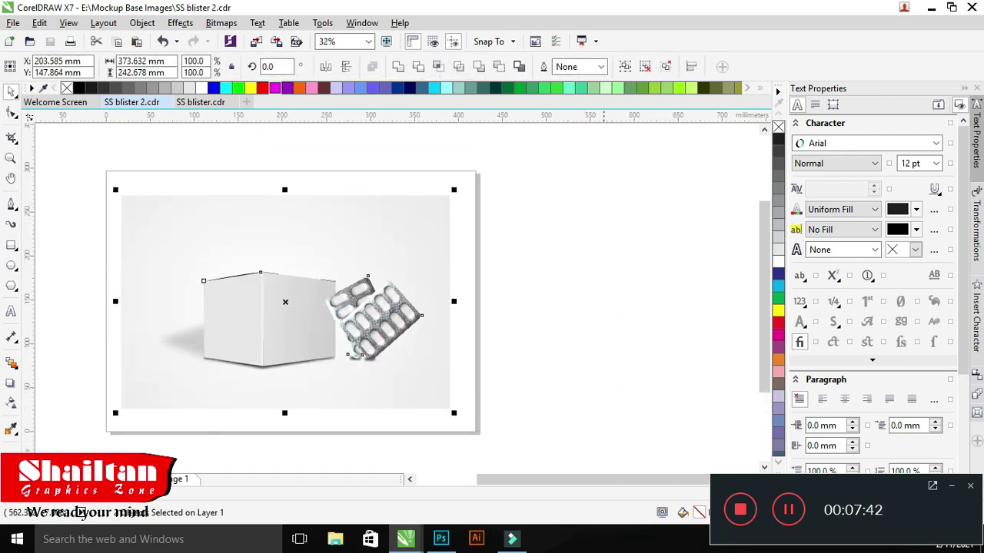
- Export the selection as the JPEG 'SS blister 2' in RGB colour mode
{"action": "key", "text": "ctrl+e"}
{"action": "left_click", "coordinate": [865, 403]}
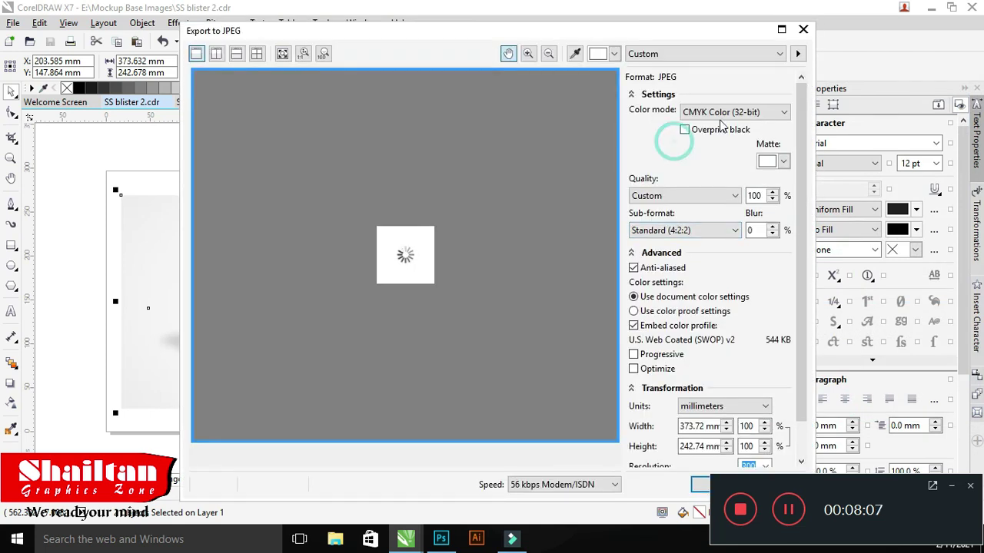
{"action": "left_click", "coordinate": [726, 112]}
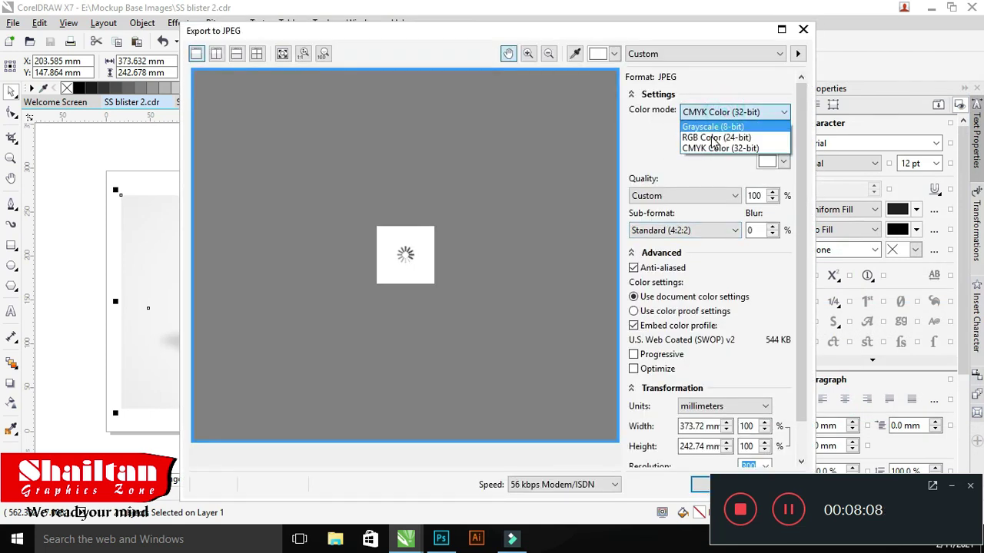
{"action": "left_click", "coordinate": [714, 136]}
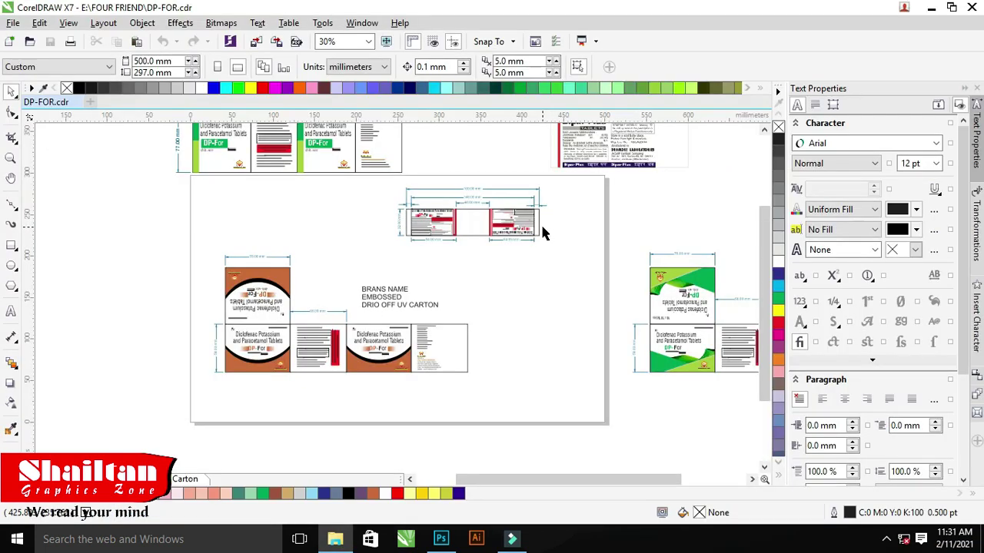
- Export the carton's front panel as the RGB JPEG 'DP-FOR'
{"action": "left_click", "coordinate": [346, 346]}
{"action": "scroll", "coordinate": [361, 364], "scroll_direction": "up", "scroll_amount": 3}
{"action": "left_click", "coordinate": [366, 176]}
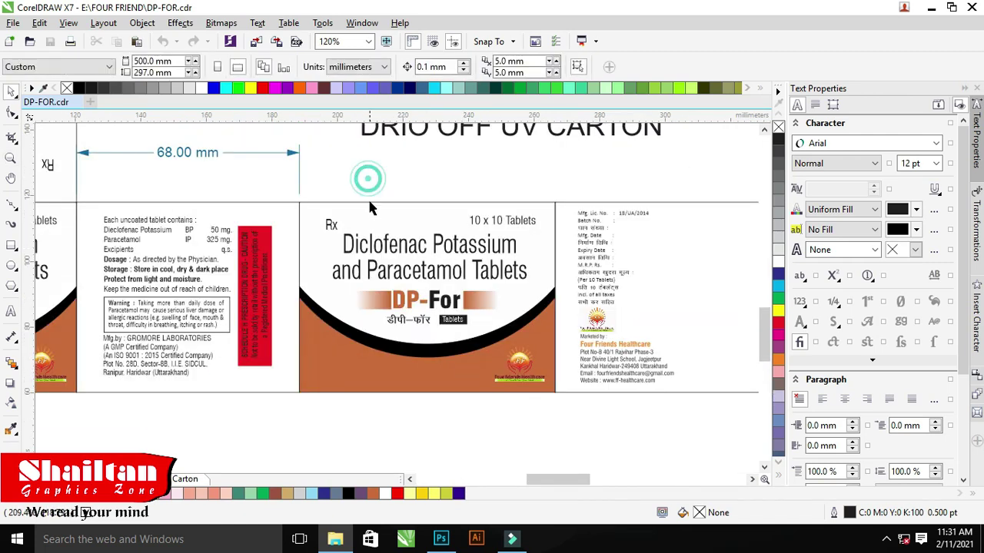
{"action": "left_click", "coordinate": [289, 204]}
{"action": "left_click", "coordinate": [519, 396]}
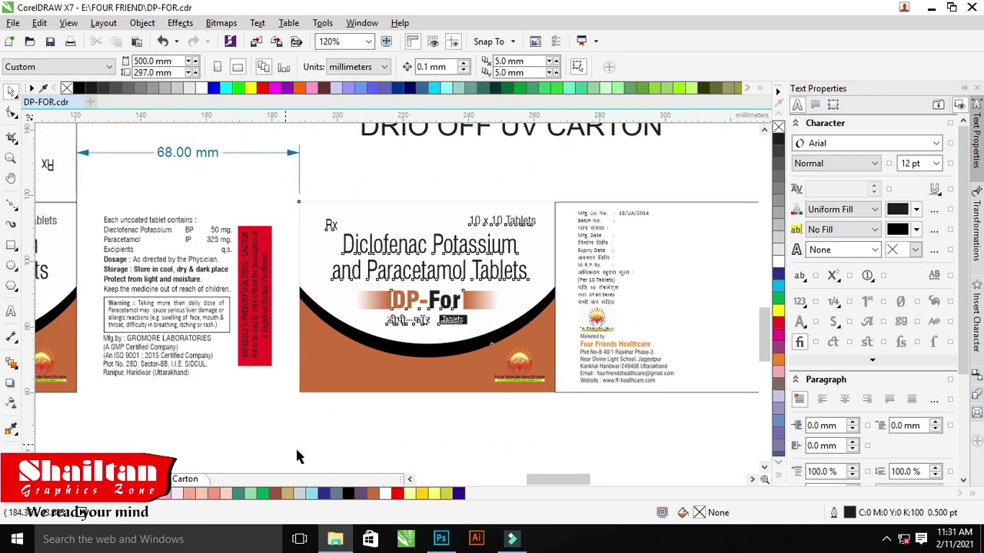
{"action": "key", "text": "ctrl+e"}
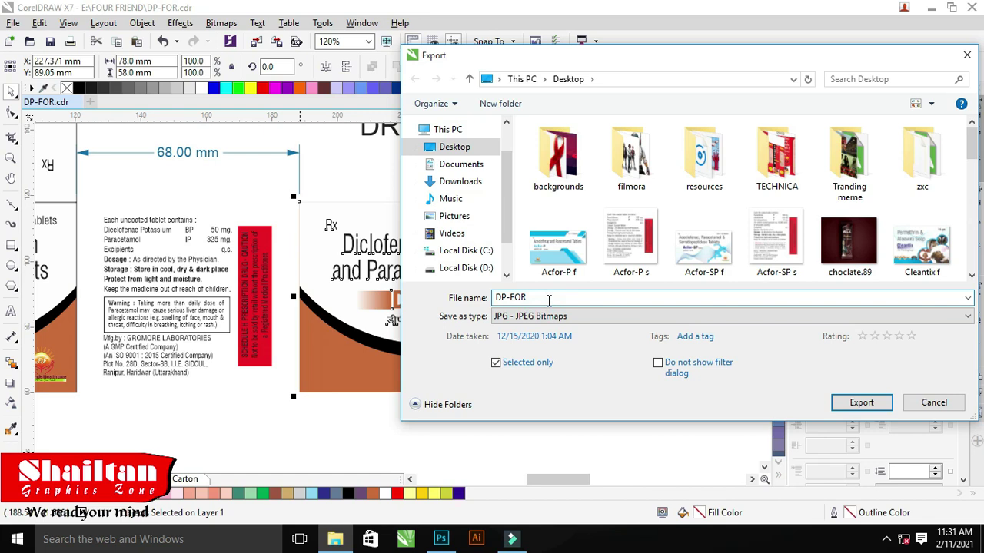
{"action": "left_click", "coordinate": [853, 408]}
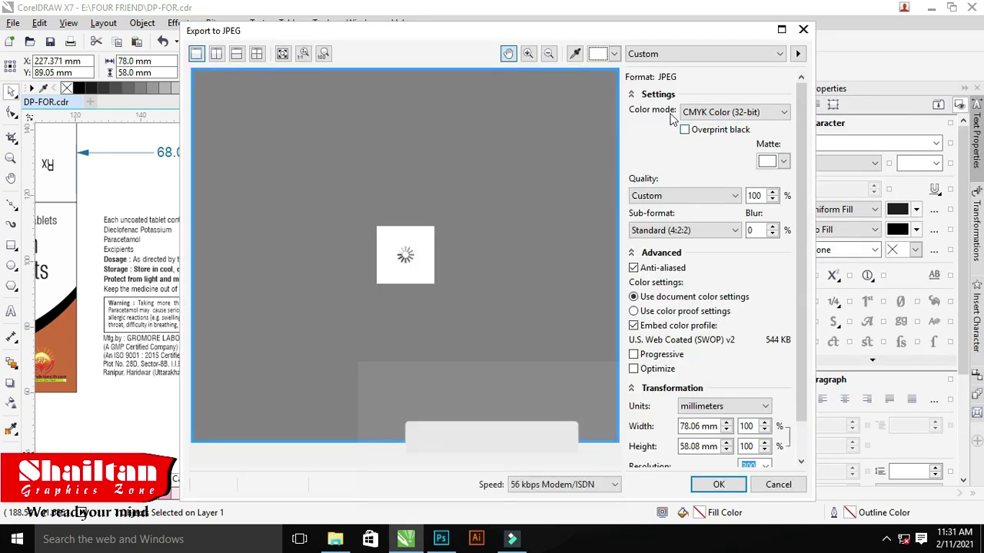
{"action": "left_click", "coordinate": [734, 113]}
{"action": "left_click", "coordinate": [708, 137]}
{"action": "left_click", "coordinate": [718, 484]}
- Export the carton's side panel as the RGB JPEG 'DP-FOR s'
{"action": "scroll", "coordinate": [79, 429], "scroll_direction": "left", "scroll_amount": 1}
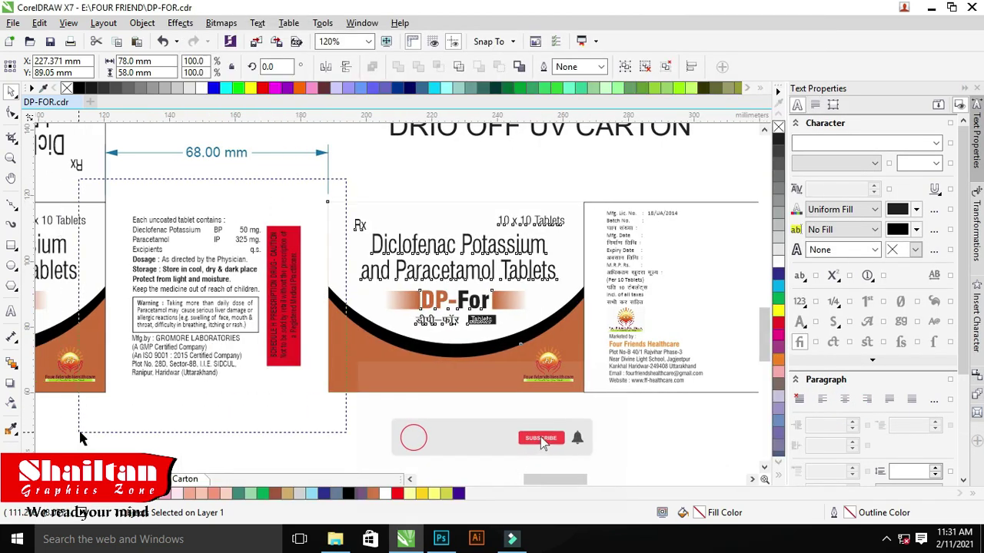
{"action": "key", "text": "ctrl+e"}
{"action": "left_click", "coordinate": [553, 297]}
{"action": "type", "text": "s"}
{"action": "left_click", "coordinate": [862, 402]}
{"action": "left_click", "coordinate": [734, 112]}
{"action": "left_click", "coordinate": [708, 138]}
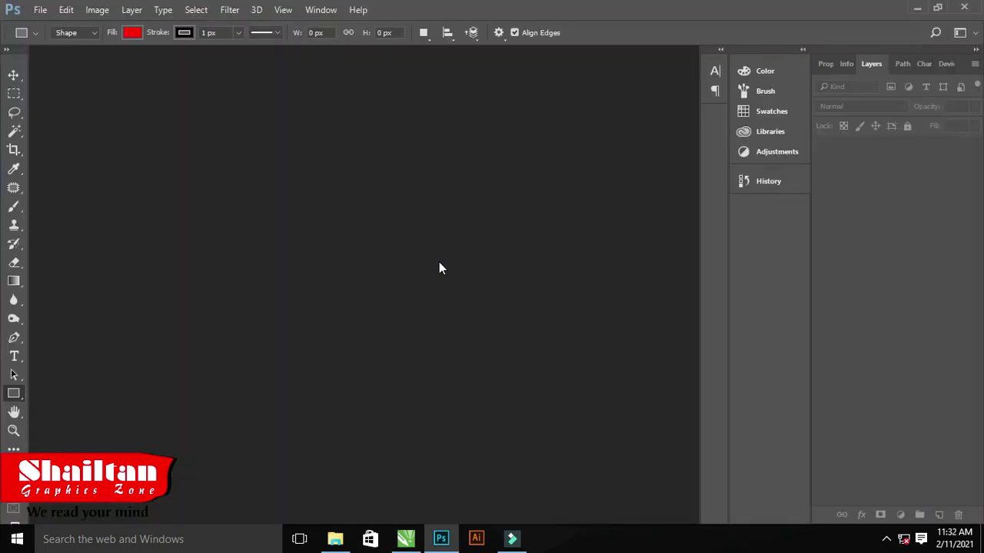
- Drag 'SS blister 2' from the Mockup Base Images folder into Photoshop and zoom on the box
{"action": "key", "text": "alt+Tab"}
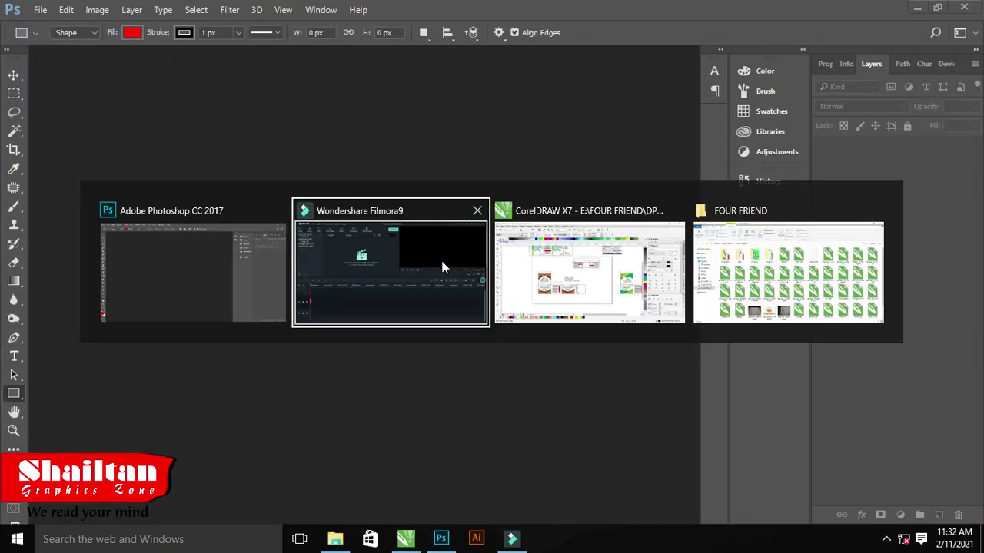
{"action": "key", "text": "Tab"}
{"action": "key", "text": "Tab"}
{"action": "key", "text": "alt+Left"}
{"action": "scroll", "coordinate": [686, 444], "scroll_direction": "down", "scroll_amount": 5}
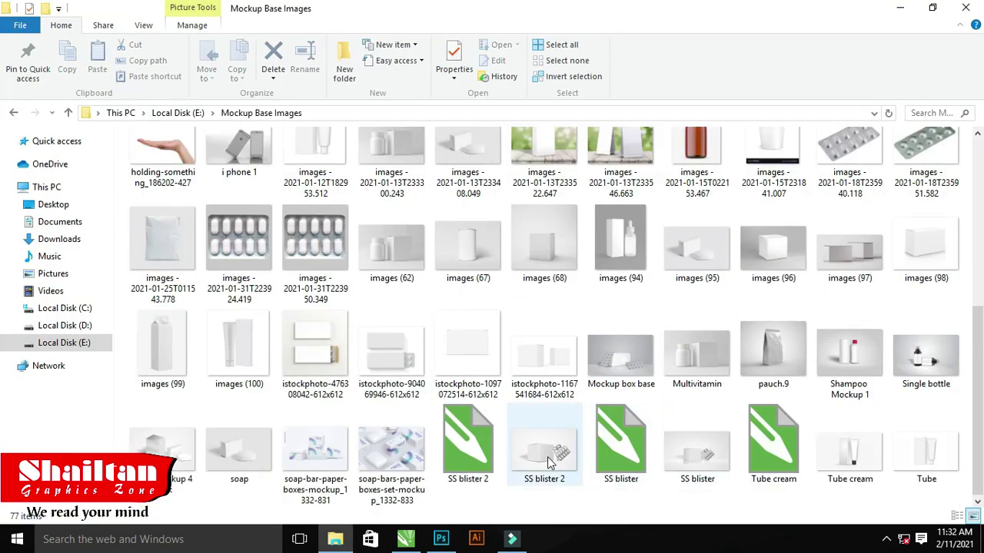
{"action": "key", "text": "alt+Tab"}
{"action": "left_click_drag", "start_coordinate": [544, 448], "coordinate": [404, 285]}
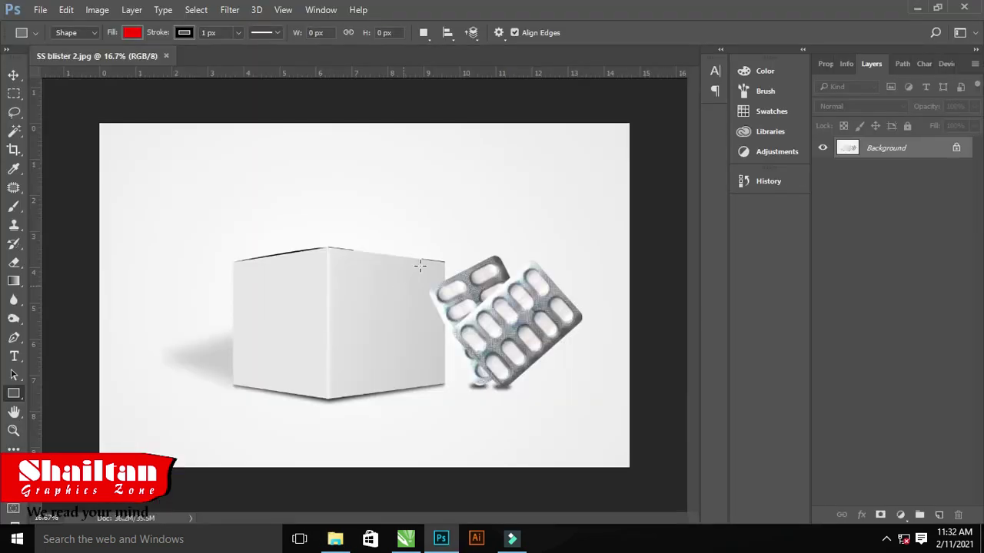
{"action": "left_click", "coordinate": [321, 321]}
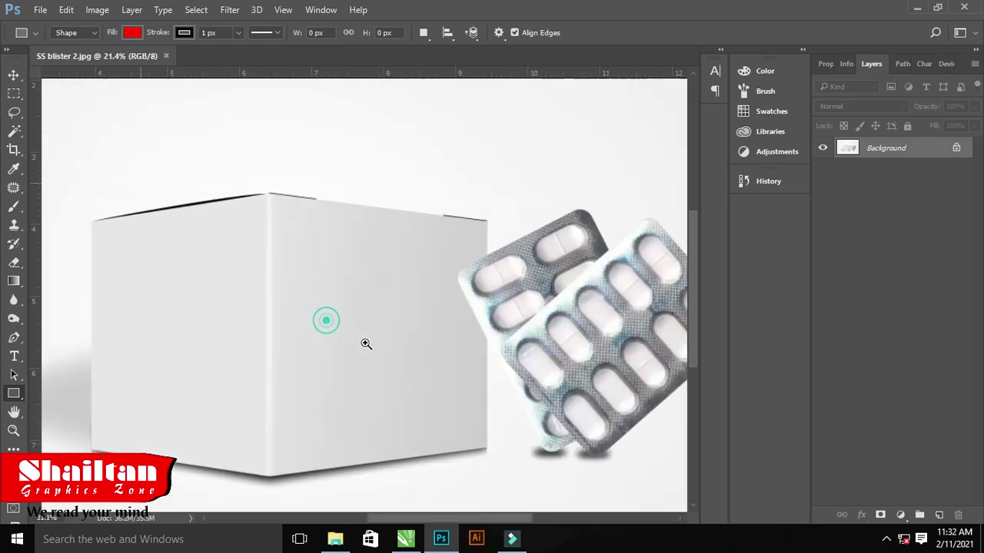
{"action": "left_click", "coordinate": [285, 308]}
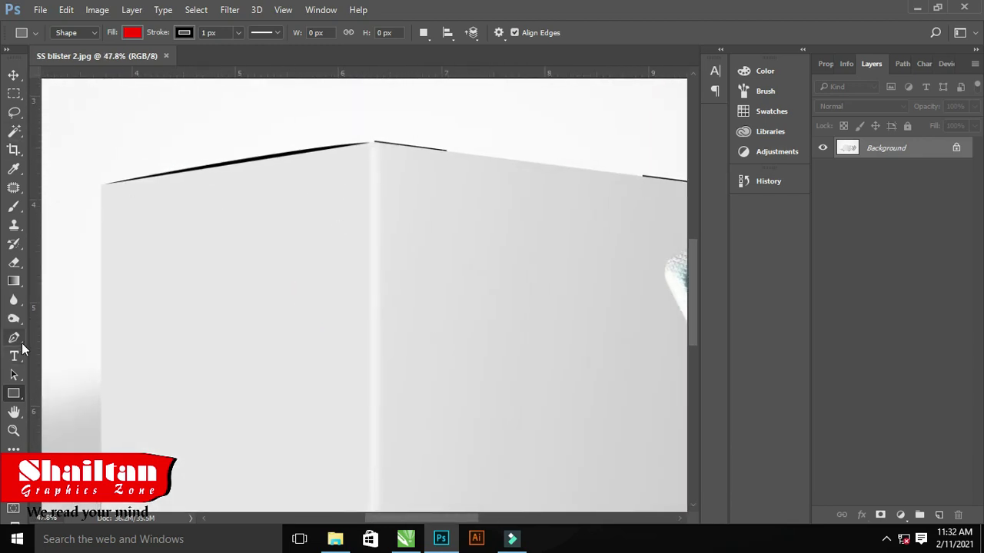
- Begin pen-tracing the box outline from its top-left corner along the top edge
{"action": "left_click", "coordinate": [113, 204]}
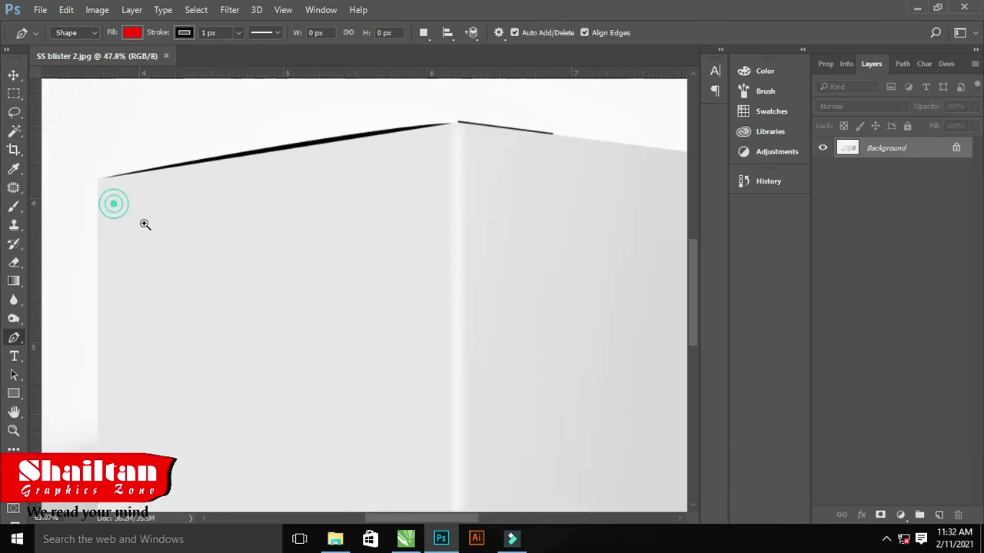
{"action": "left_click", "coordinate": [113, 205]}
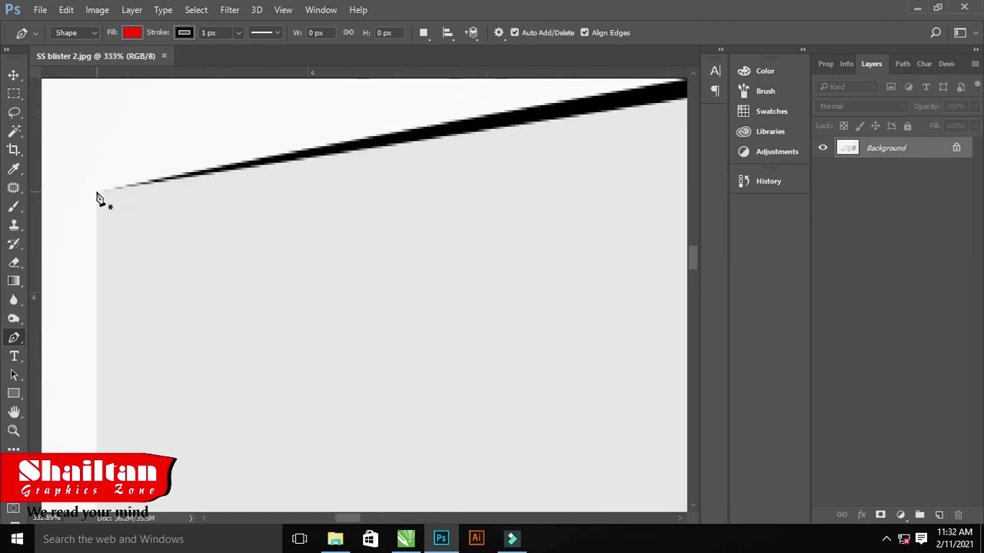
{"action": "left_click", "coordinate": [98, 195]}
{"action": "scroll", "coordinate": [435, 231], "scroll_direction": "down", "scroll_amount": 3}
{"action": "mouse_move", "coordinate": [623, 181]}
{"action": "left_mouse_down"}
{"action": "mouse_move", "coordinate": [684, 183]}
{"action": "mouse_move", "coordinate": [369, 248]}
{"action": "left_mouse_up"}
{"action": "left_click_drag", "start_coordinate": [573, 158], "coordinate": [684, 154]}
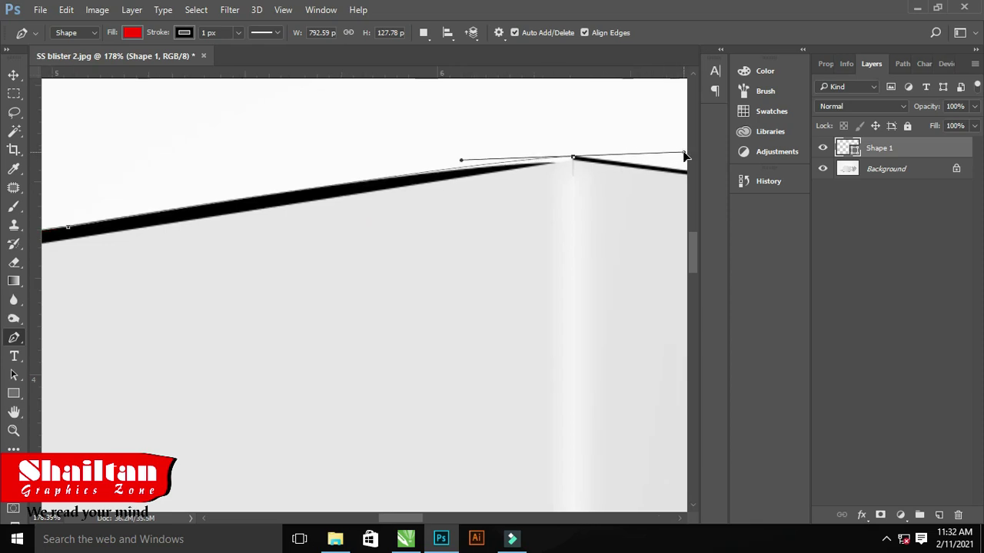
{"action": "left_click", "coordinate": [423, 213]}
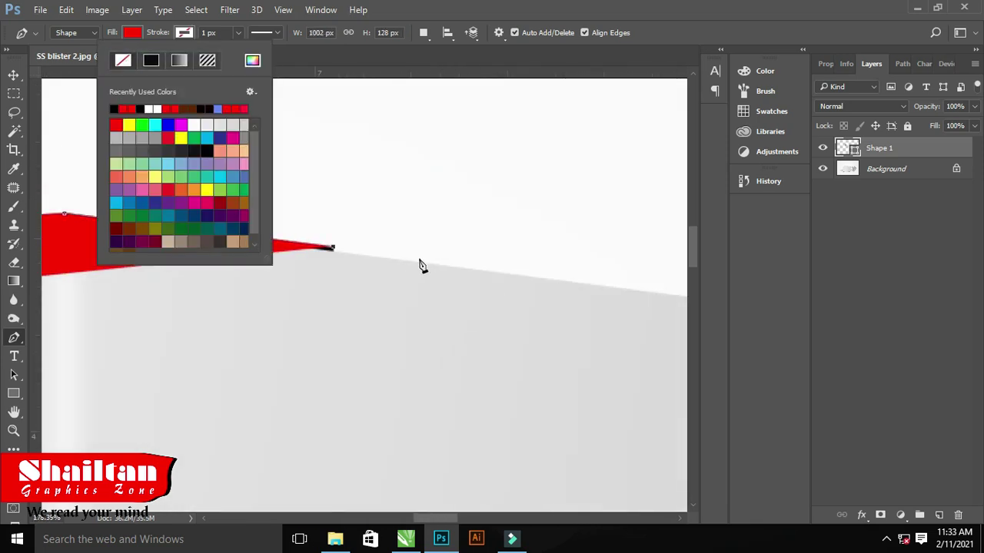
{"action": "left_click", "coordinate": [421, 265]}
{"action": "scroll", "coordinate": [500, 269], "scroll_direction": "up", "scroll_amount": 5}
{"action": "left_click_drag", "start_coordinate": [468, 349], "coordinate": [481, 235]}
{"action": "scroll", "coordinate": [461, 323], "scroll_direction": "down", "scroll_amount": 5}
{"action": "scroll", "coordinate": [308, 331], "scroll_direction": "left", "scroll_amount": 5}
- Finish the Box shape outline and set its fill to 0%
{"action": "left_click", "coordinate": [405, 437]}
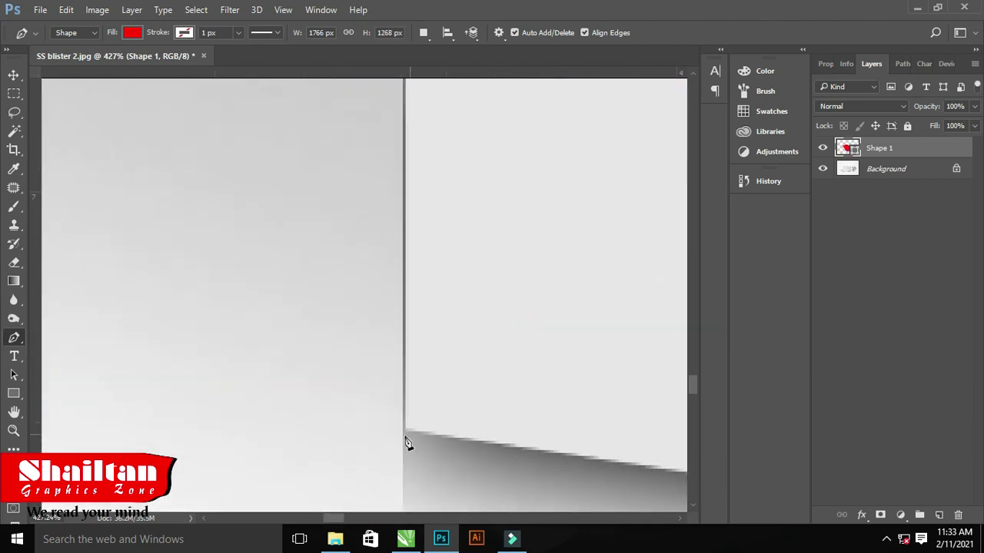
{"action": "scroll", "coordinate": [407, 443], "scroll_direction": "down", "scroll_amount": 5}
{"action": "scroll", "coordinate": [356, 402], "scroll_direction": "down", "scroll_amount": 3}
{"action": "scroll", "coordinate": [496, 341], "scroll_direction": "down", "scroll_amount": 3}
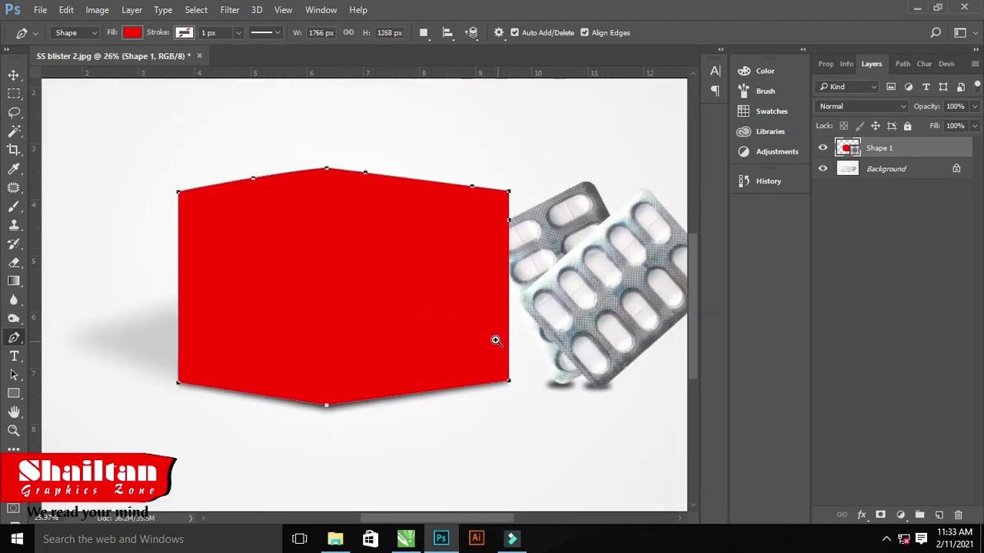
{"action": "scroll", "coordinate": [495, 341], "scroll_direction": "down", "scroll_amount": 1}
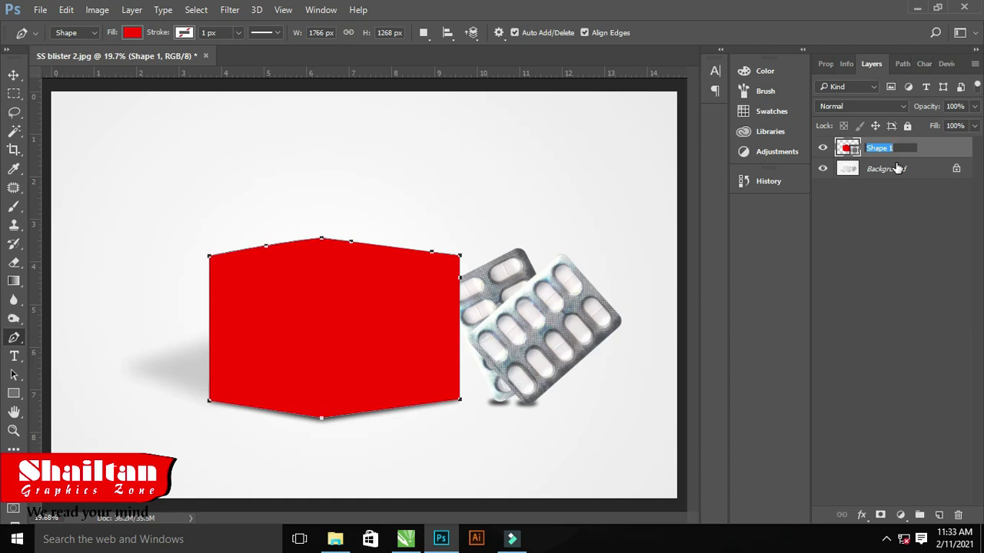
{"action": "left_click", "coordinate": [975, 126]}
{"action": "left_click_drag", "start_coordinate": [961, 143], "coordinate": [394, 243]}
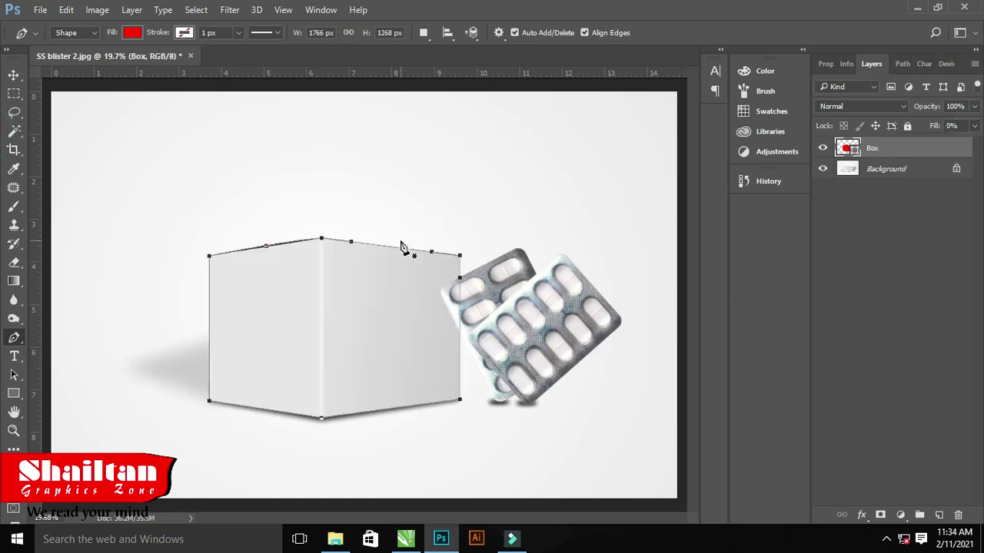
{"action": "scroll", "coordinate": [584, 303], "scroll_direction": "up", "scroll_amount": 4}
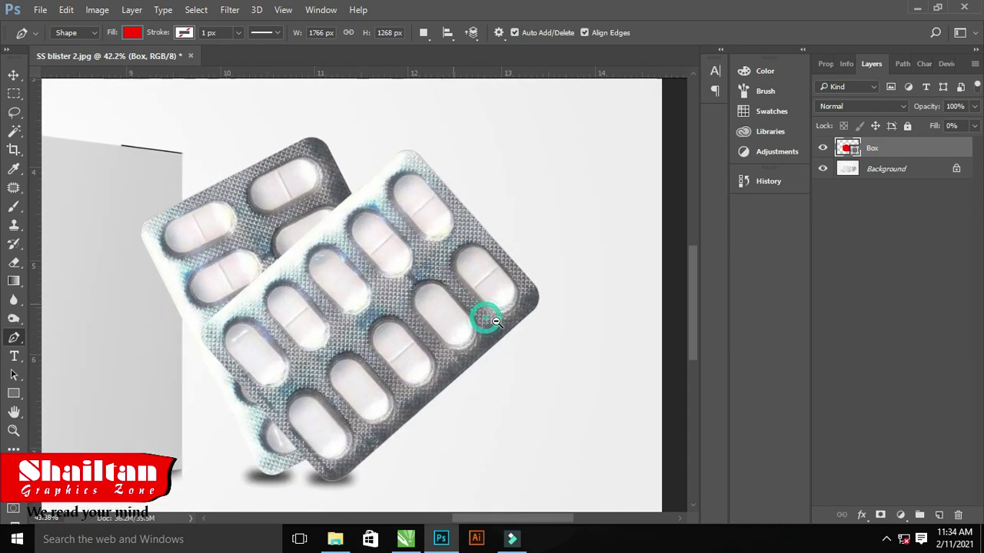
{"action": "scroll", "coordinate": [146, 168], "scroll_direction": "up", "scroll_amount": 5}
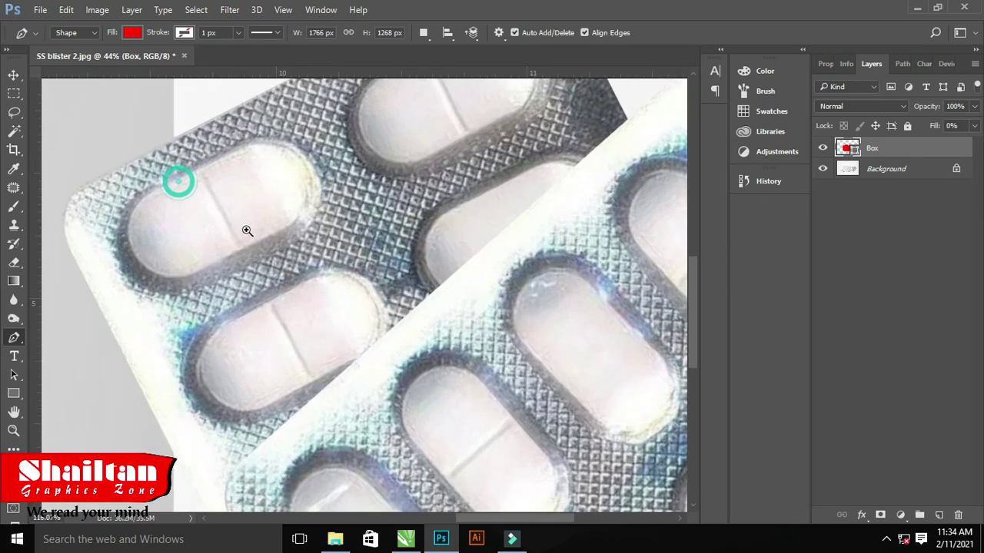
- Pen-trace a closed red shape around the two blister strips
{"action": "left_click", "coordinate": [299, 163]}
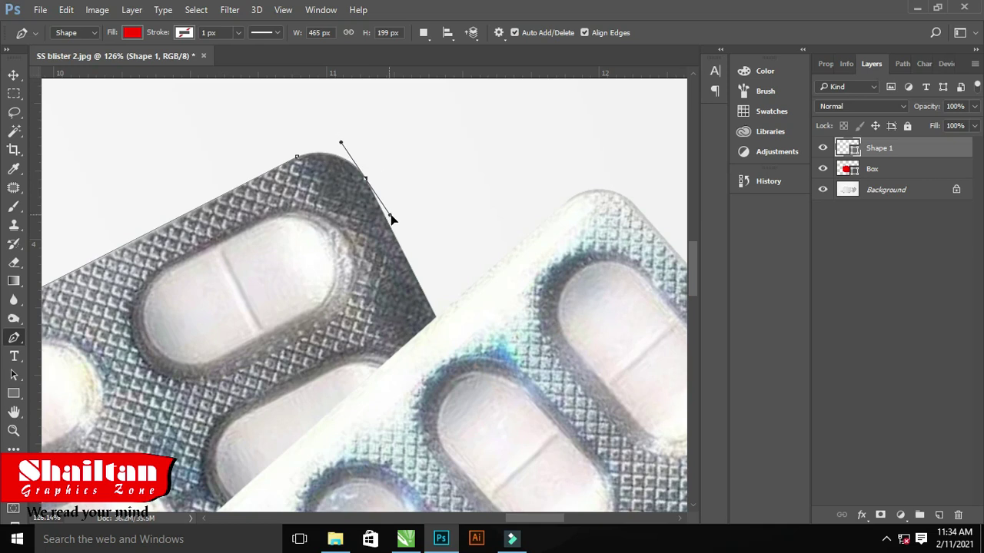
{"action": "left_click_drag", "start_coordinate": [391, 219], "coordinate": [439, 318]}
{"action": "left_click", "coordinate": [630, 201]}
{"action": "mouse_move", "coordinate": [545, 241]}
{"action": "left_mouse_down"}
{"action": "mouse_move", "coordinate": [482, 456]}
{"action": "mouse_move", "coordinate": [362, 297]}
{"action": "mouse_move", "coordinate": [369, 310]}
{"action": "left_mouse_up"}
{"action": "left_click_drag", "start_coordinate": [279, 345], "coordinate": [366, 336]}
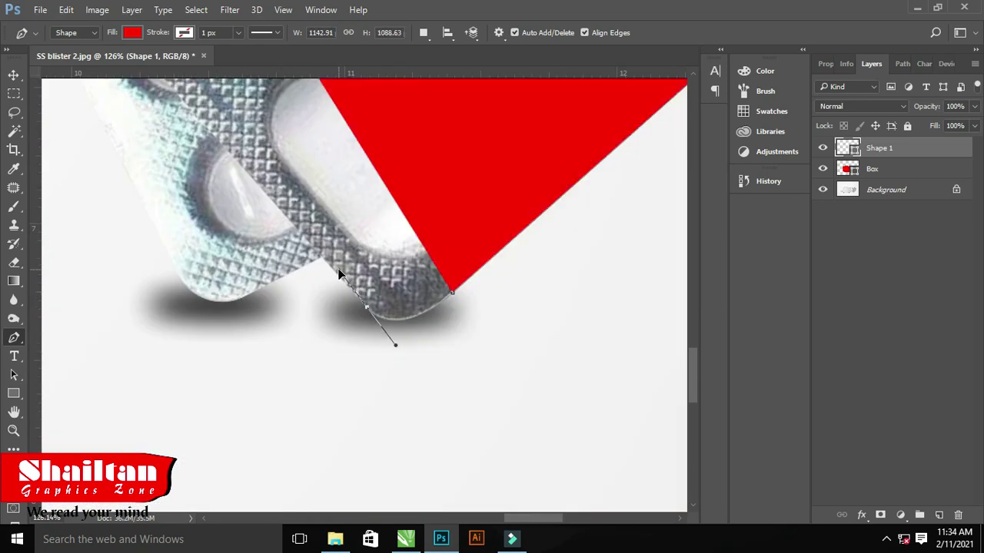
{"action": "left_click_drag", "start_coordinate": [338, 273], "coordinate": [324, 266]}
{"action": "left_click_drag", "start_coordinate": [238, 298], "coordinate": [172, 263]}
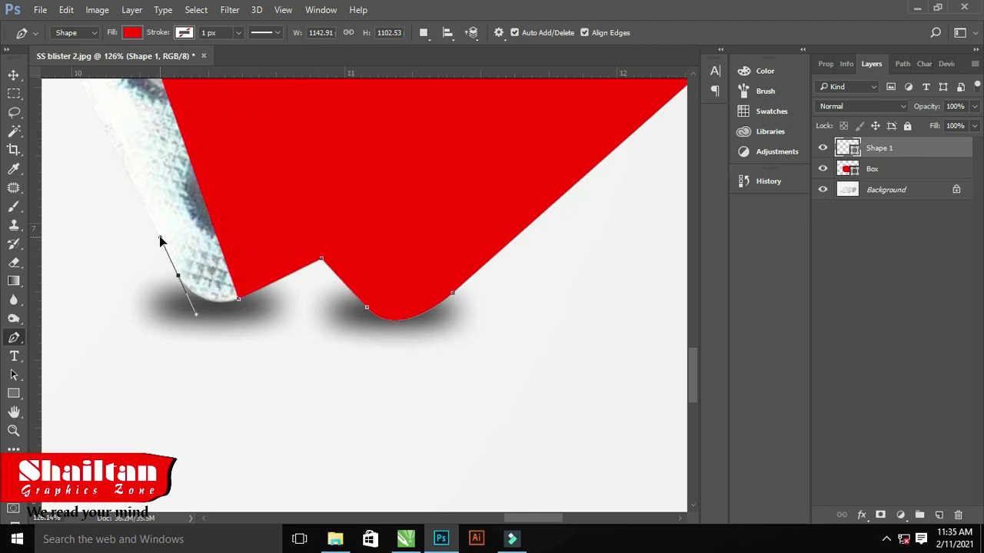
{"action": "scroll", "coordinate": [184, 231], "scroll_direction": "up", "scroll_amount": 10}
{"action": "scroll", "coordinate": [216, 162], "scroll_direction": "left", "scroll_amount": 4}
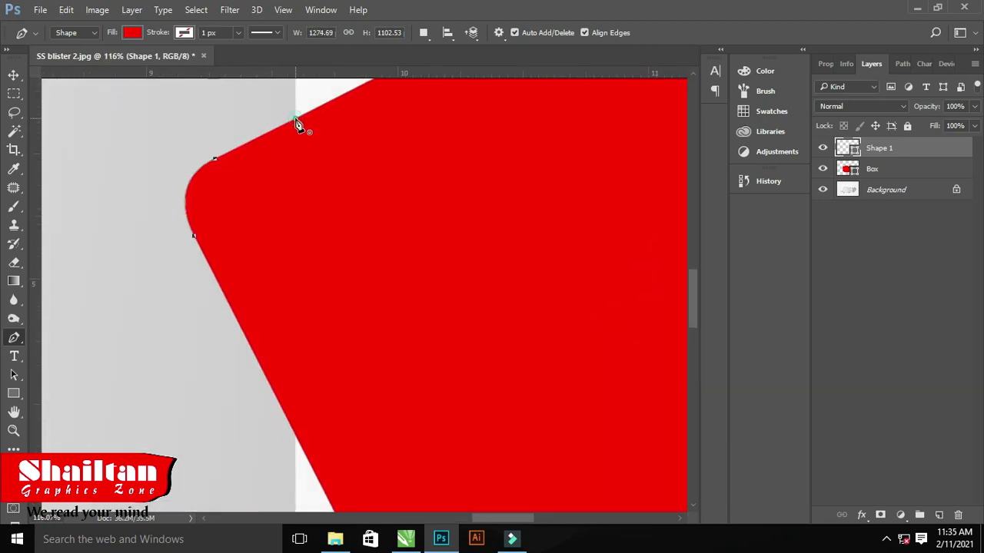
{"action": "left_click", "coordinate": [296, 122]}
{"action": "key", "text": "ctrl+0"}
{"action": "type", "text": "Strip"}
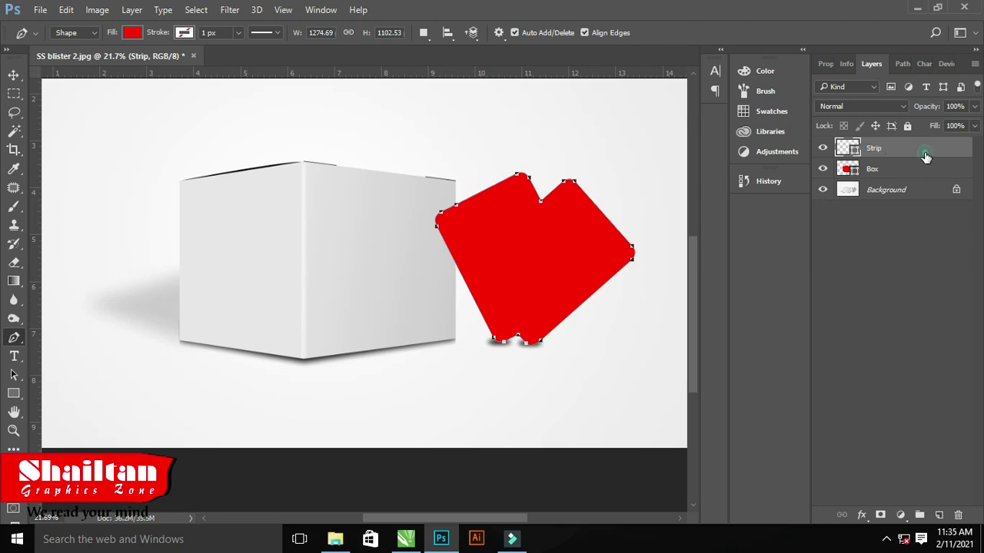
- Group the Strip and Box layers as 'Object ID' and set their fill to 0%
{"action": "left_click", "coordinate": [922, 169], "text": "shift"}
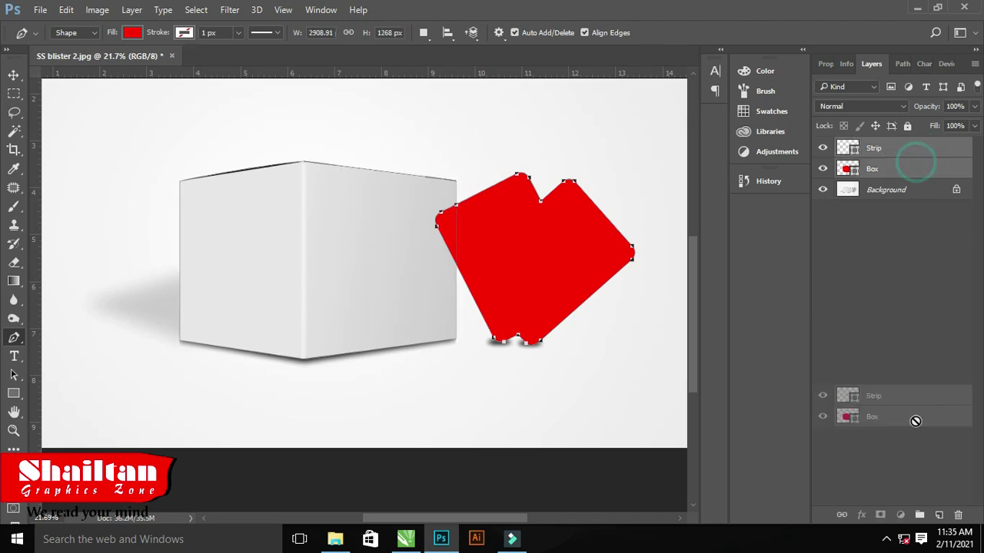
{"action": "left_click_drag", "start_coordinate": [915, 162], "coordinate": [919, 515]}
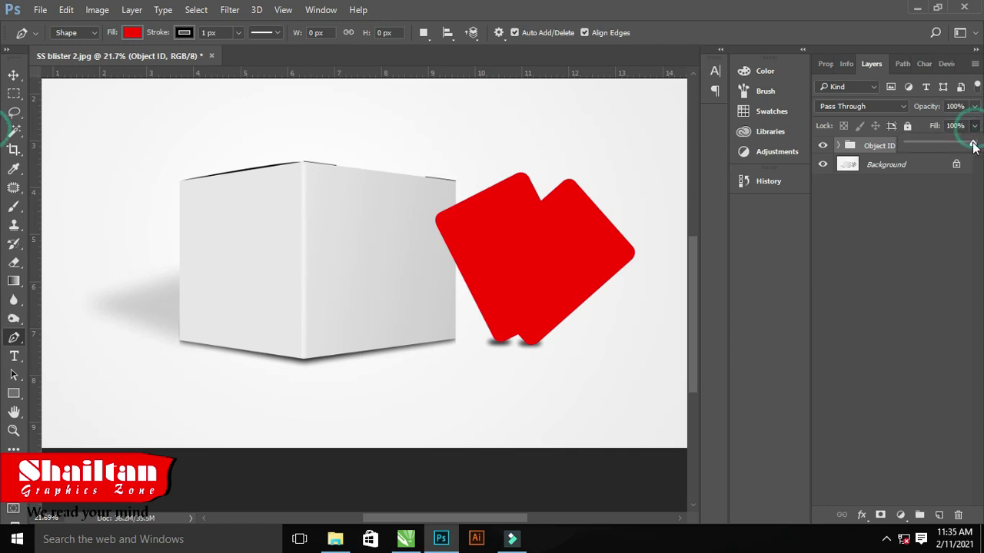
{"action": "left_click", "coordinate": [899, 210]}
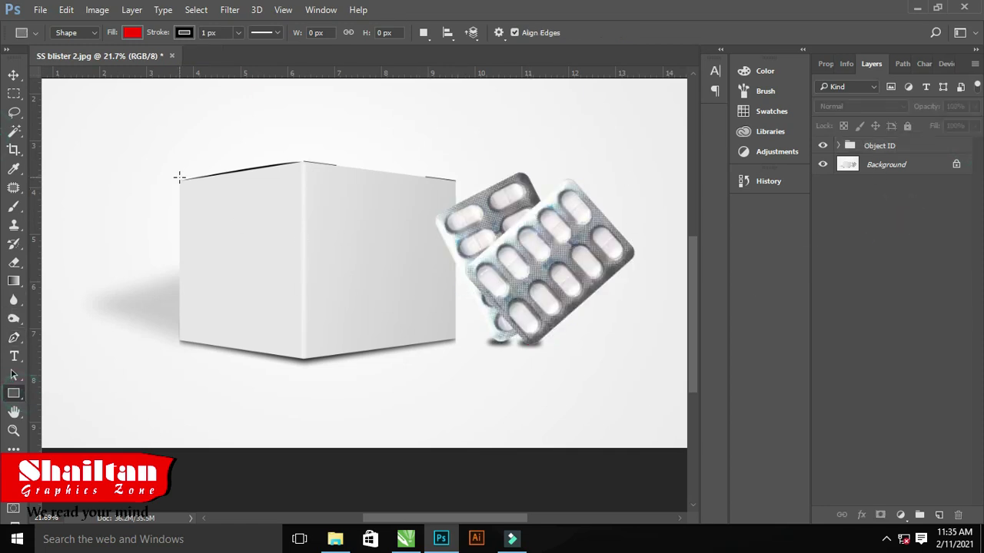
- Draw a rectangle over the box's front face, name it 'Dise', and duplicate it as 'Front'
{"action": "left_click_drag", "start_coordinate": [177, 167], "coordinate": [305, 363]}
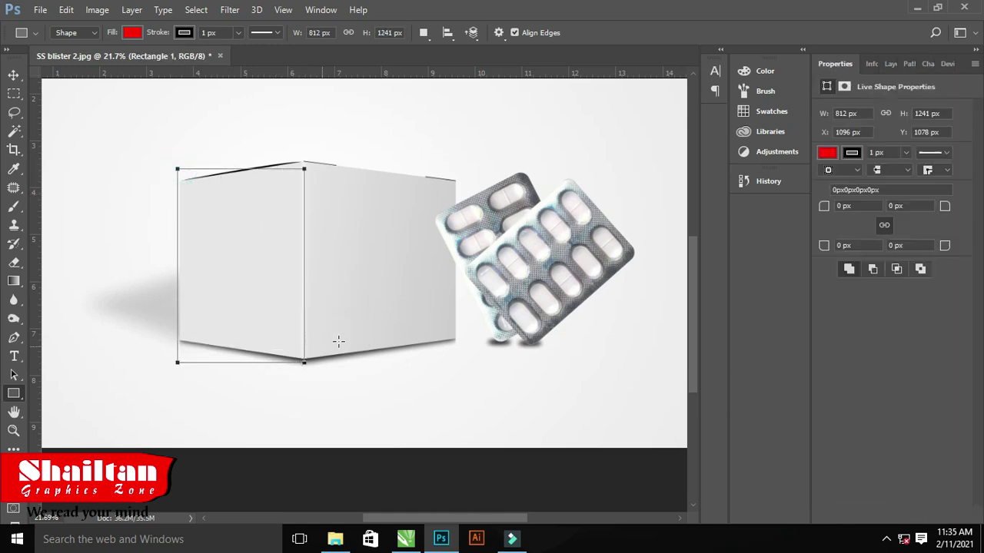
{"action": "left_click", "coordinate": [894, 62]}
{"action": "double_click", "coordinate": [888, 148]}
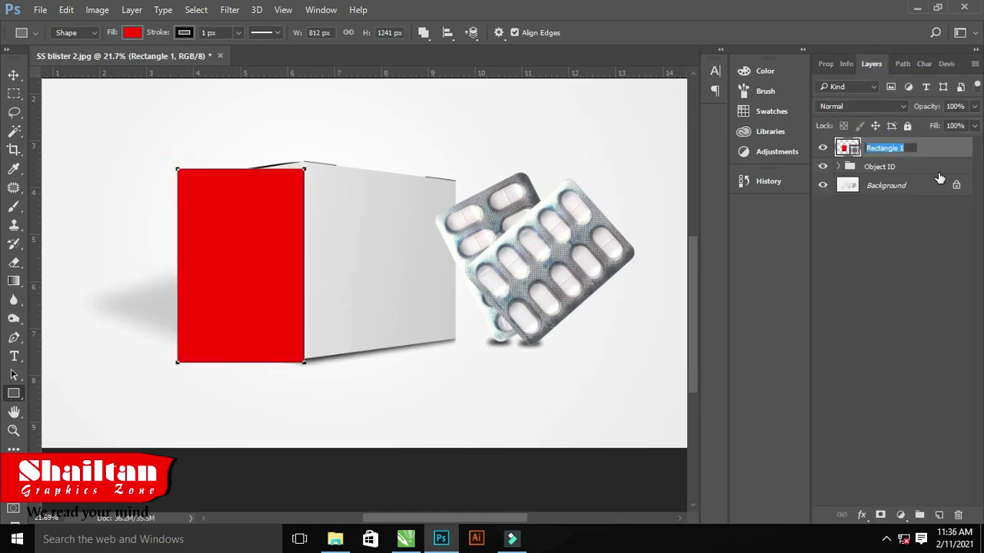
{"action": "type", "text": "Dise"}
{"action": "key", "text": "Return"}
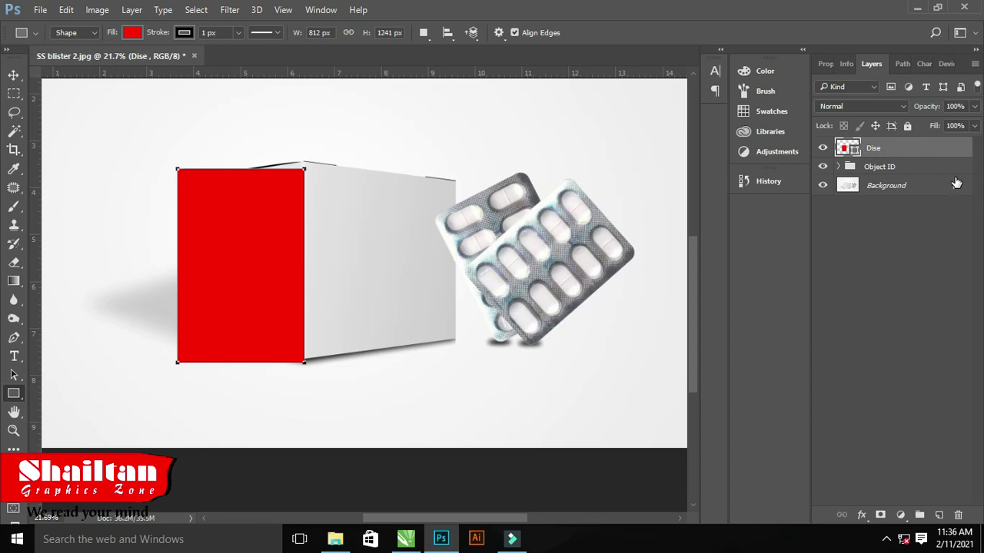
{"action": "key", "text": "ctrl+j"}
{"action": "type", "text": "Front"}
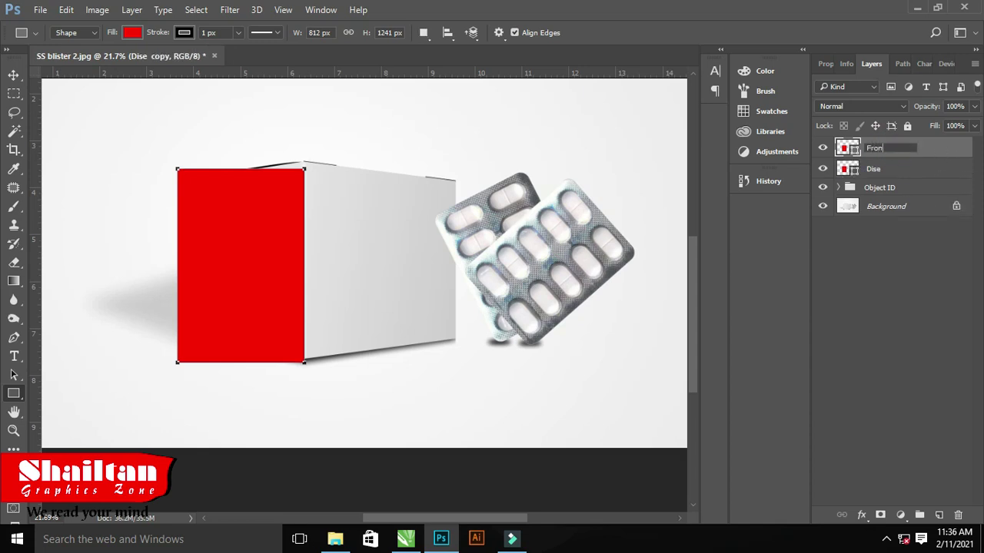
{"action": "key", "text": "Return"}
- Hide the Front copy and lower Dise's fill to 14%
{"action": "left_click", "coordinate": [878, 235]}
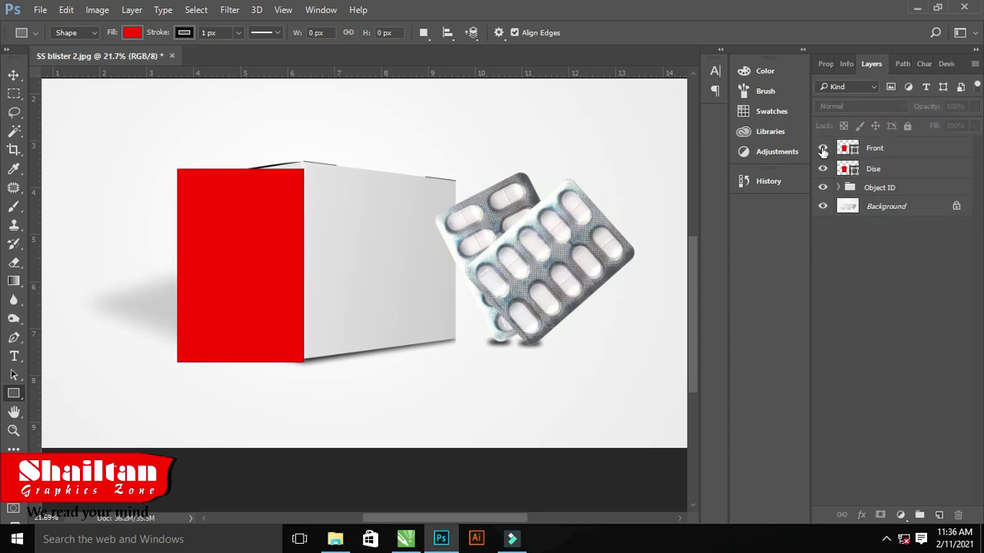
{"action": "right_click", "coordinate": [896, 173]}
{"action": "left_click", "coordinate": [638, 252]}
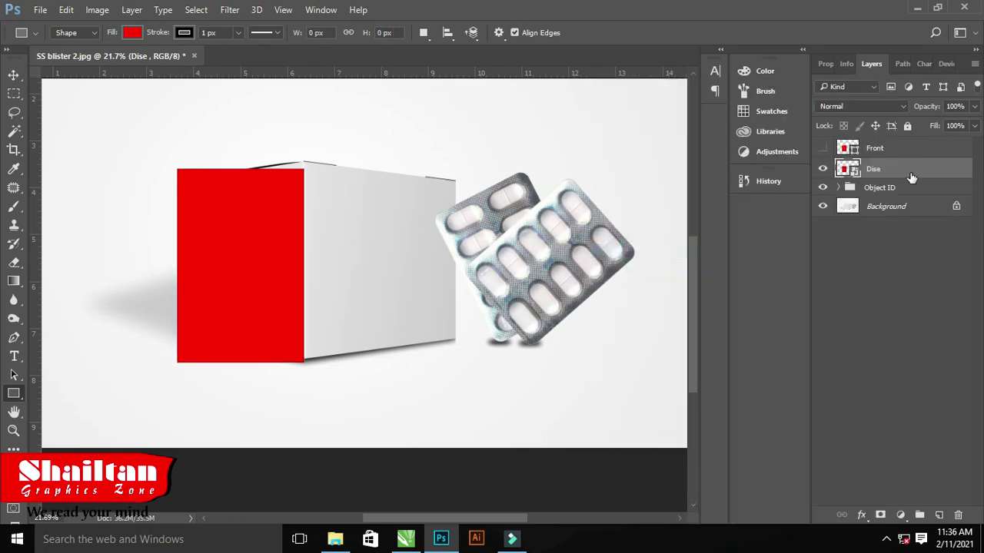
{"action": "left_click_drag", "start_coordinate": [918, 147], "coordinate": [915, 146]}
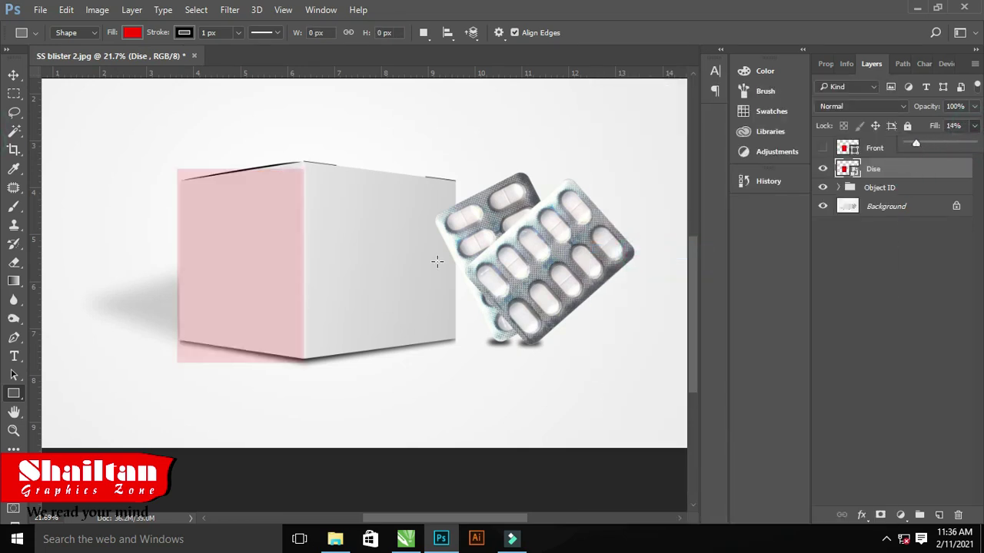
{"action": "key", "text": "ctrl+t"}
- Distort the Dise rectangle, pulling its corners onto the box's top edge and corner
{"action": "right_click", "coordinate": [241, 258]}
{"action": "left_click", "coordinate": [281, 372]}
{"action": "scroll", "coordinate": [269, 182], "scroll_direction": "up", "scroll_amount": 5}
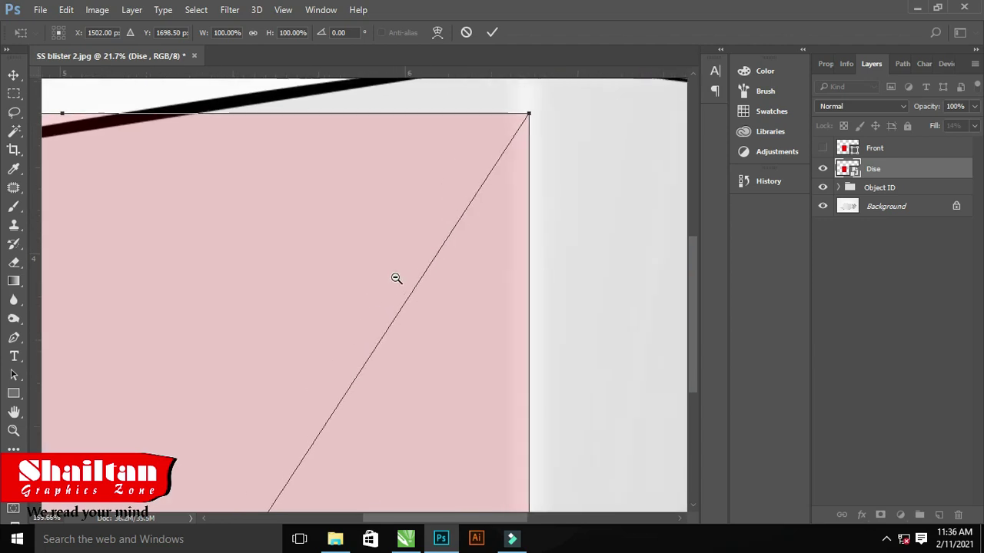
{"action": "left_click_drag", "start_coordinate": [442, 205], "coordinate": [438, 146]}
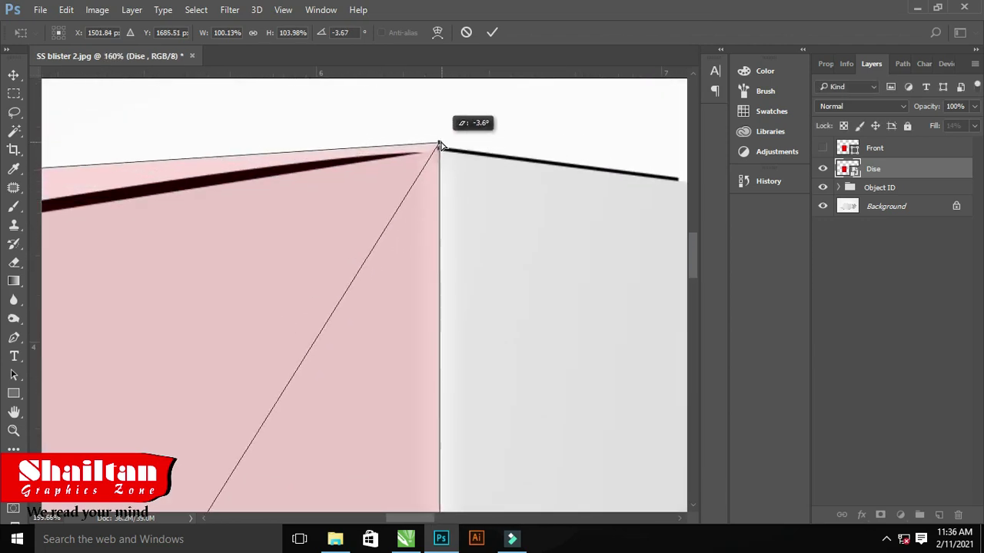
{"action": "mouse_move", "coordinate": [458, 296]}
{"action": "left_mouse_down"}
{"action": "mouse_move", "coordinate": [419, 270]}
{"action": "mouse_move", "coordinate": [440, 279]}
{"action": "left_mouse_up"}
{"action": "scroll", "coordinate": [457, 297], "scroll_direction": "down", "scroll_amount": 8}
{"action": "scroll", "coordinate": [450, 359], "scroll_direction": "down", "scroll_amount": 2}
{"action": "scroll", "coordinate": [387, 307], "scroll_direction": "down", "scroll_amount": 2}
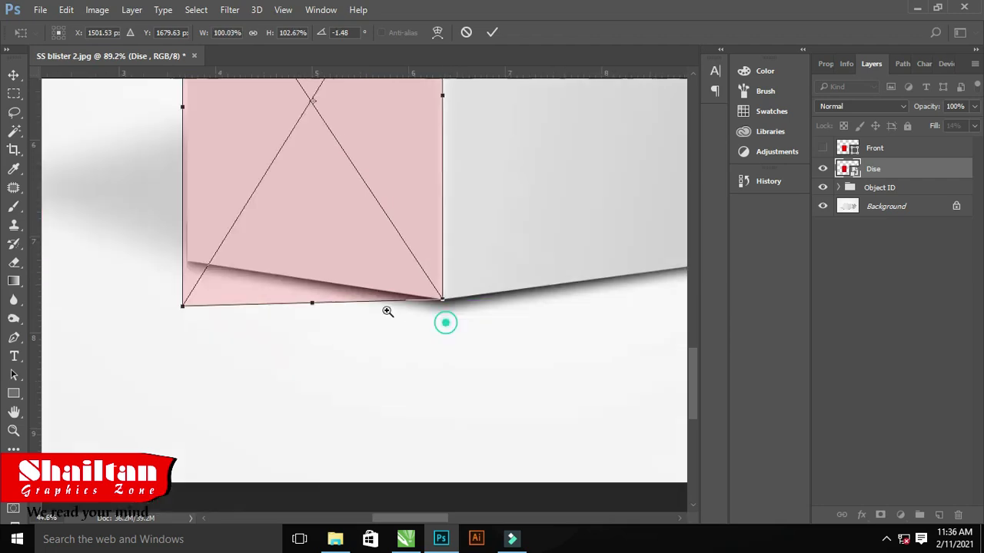
{"action": "scroll", "coordinate": [466, 323], "scroll_direction": "down", "scroll_amount": 3}
{"action": "scroll", "coordinate": [451, 330], "scroll_direction": "up", "scroll_amount": 3}
{"action": "scroll", "coordinate": [451, 330], "scroll_direction": "up", "scroll_amount": 5}
{"action": "scroll", "coordinate": [418, 408], "scroll_direction": "down", "scroll_amount": 3}
- Align Dise's remaining left corners with the box, commit, and load the Box outline as a selection
{"action": "left_click_drag", "start_coordinate": [439, 200], "coordinate": [440, 234]}
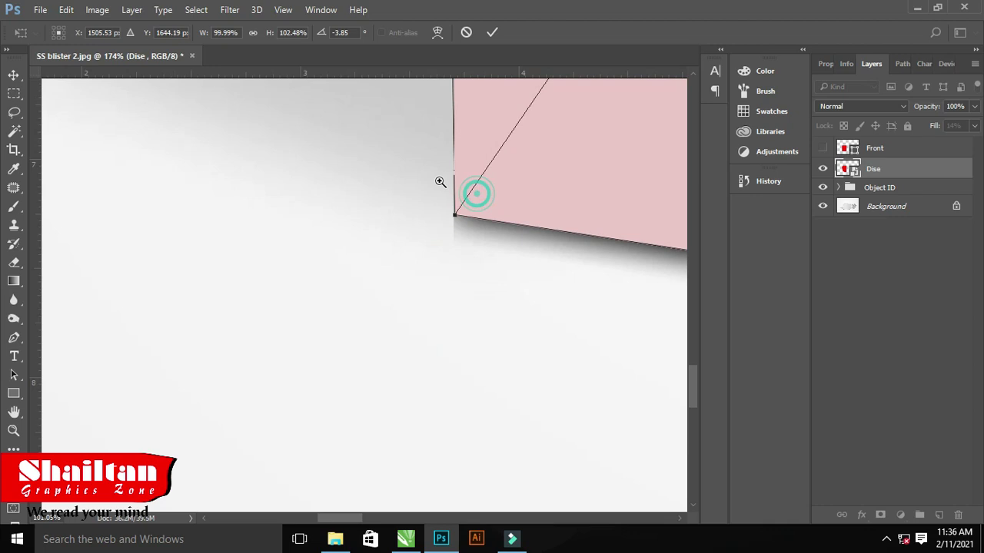
{"action": "scroll", "coordinate": [441, 231], "scroll_direction": "down", "scroll_amount": 3}
{"action": "scroll", "coordinate": [439, 303], "scroll_direction": "down", "scroll_amount": 1}
{"action": "scroll", "coordinate": [430, 209], "scroll_direction": "down", "scroll_amount": 2}
{"action": "scroll", "coordinate": [464, 305], "scroll_direction": "up", "scroll_amount": 2}
{"action": "left_click_drag", "start_coordinate": [419, 162], "coordinate": [428, 221]}
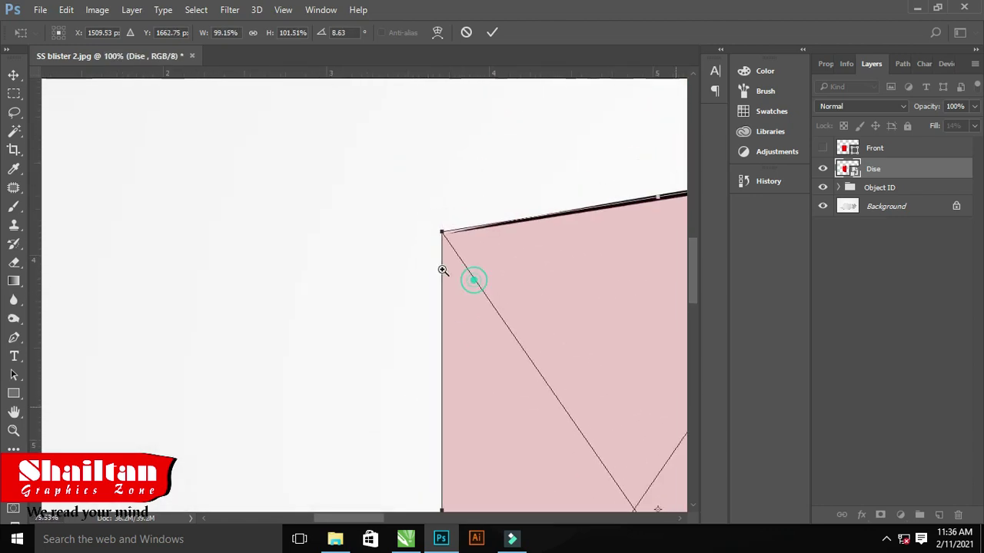
{"action": "scroll", "coordinate": [518, 312], "scroll_direction": "down", "scroll_amount": 3}
{"action": "scroll", "coordinate": [571, 351], "scroll_direction": "up", "scroll_amount": 3}
{"action": "scroll", "coordinate": [513, 321], "scroll_direction": "down", "scroll_amount": 3}
{"action": "scroll", "coordinate": [514, 320], "scroll_direction": "down", "scroll_amount": 2}
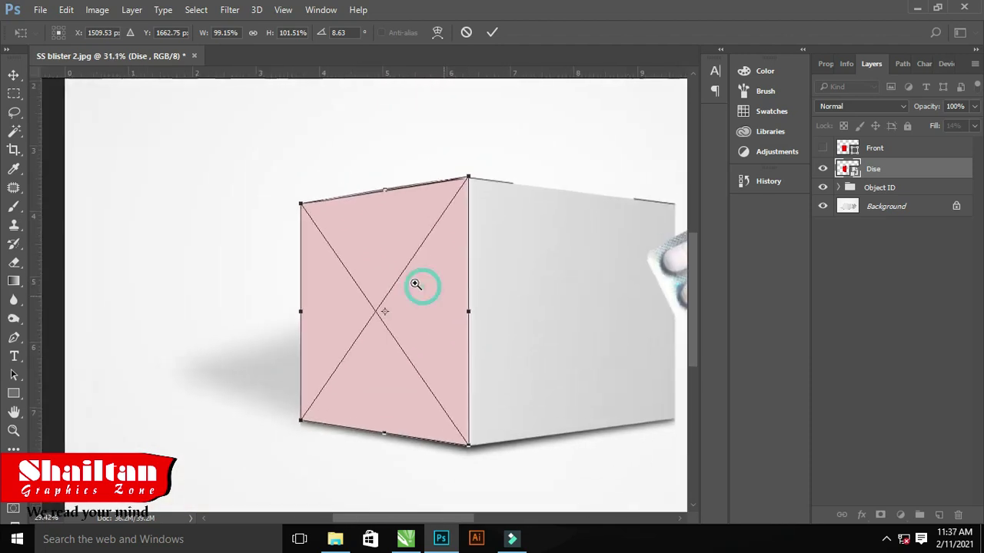
{"action": "scroll", "coordinate": [423, 296], "scroll_direction": "up", "scroll_amount": 1}
{"action": "scroll", "coordinate": [428, 306], "scroll_direction": "down", "scroll_amount": 3}
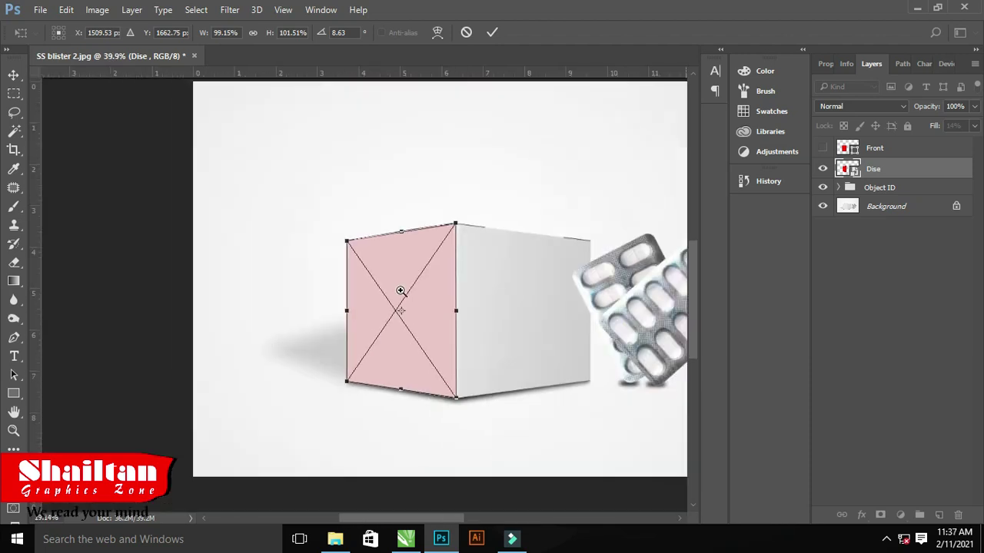
{"action": "double_click", "coordinate": [428, 298]}
{"action": "left_click", "coordinate": [838, 188]}
{"action": "left_click", "coordinate": [865, 230], "text": "ctrl"}
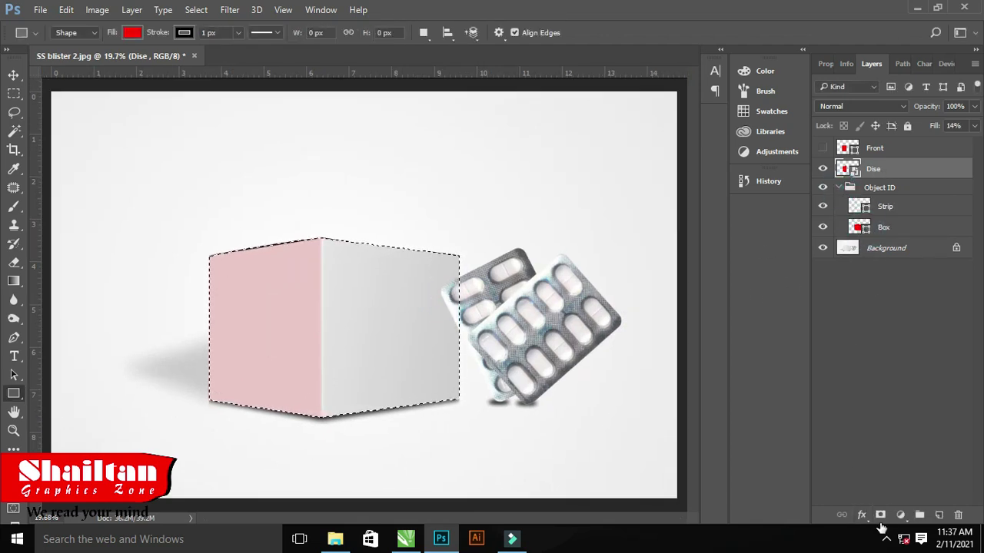
- Mask the Dise overlay to the box selection and make the Front overlay visible and active
{"action": "left_click", "coordinate": [880, 515]}
{"action": "left_click", "coordinate": [823, 148]}
{"action": "left_click", "coordinate": [898, 145]}
{"action": "right_click", "coordinate": [922, 146]}
{"action": "left_click", "coordinate": [638, 246]}
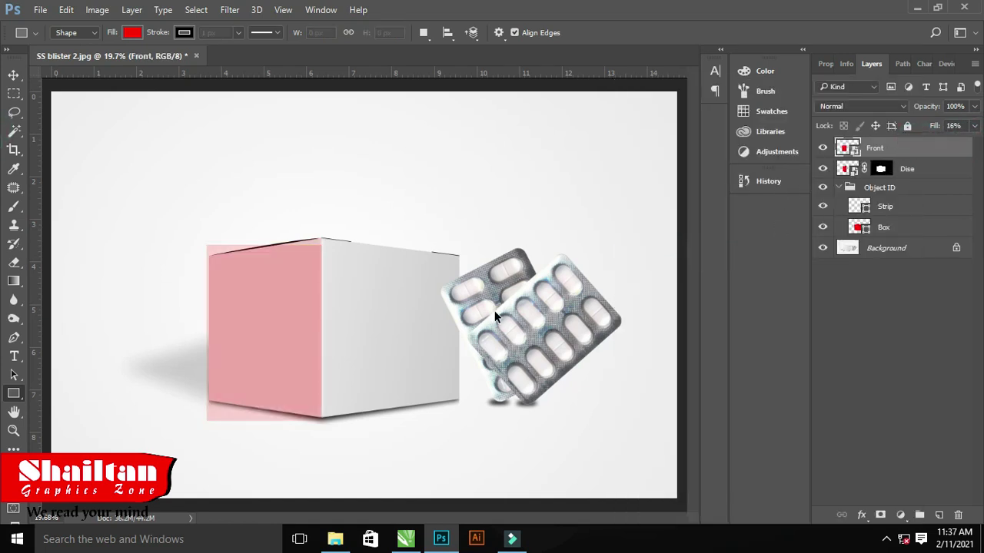
- Distort the Front overlay, pulling its top corners and bottom-left corner onto the box's right face
{"action": "key", "text": "ctrl+t"}
{"action": "scroll", "coordinate": [327, 346], "scroll_direction": "up", "scroll_amount": 3}
{"action": "left_click_drag", "start_coordinate": [423, 391], "coordinate": [446, 334]}
{"action": "right_click", "coordinate": [446, 333]}
{"action": "left_click", "coordinate": [505, 211]}
{"action": "left_click_drag", "start_coordinate": [331, 143], "coordinate": [319, 146]}
{"action": "left_click_drag", "start_coordinate": [547, 142], "coordinate": [576, 160]}
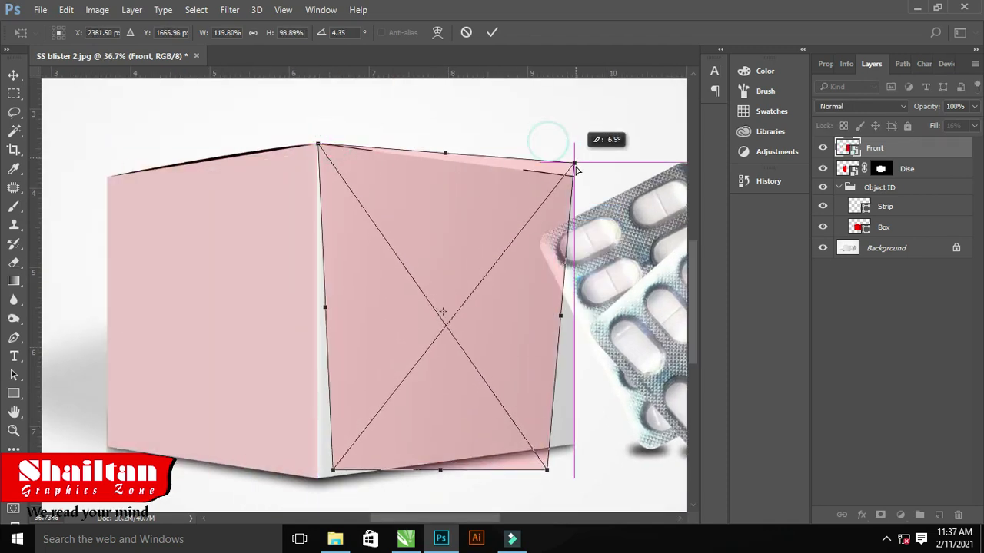
{"action": "left_click", "coordinate": [434, 408], "text": "ctrl"}
{"action": "left_click", "coordinate": [341, 287], "text": "ctrl"}
{"action": "left_click", "coordinate": [259, 328], "text": "ctrl"}
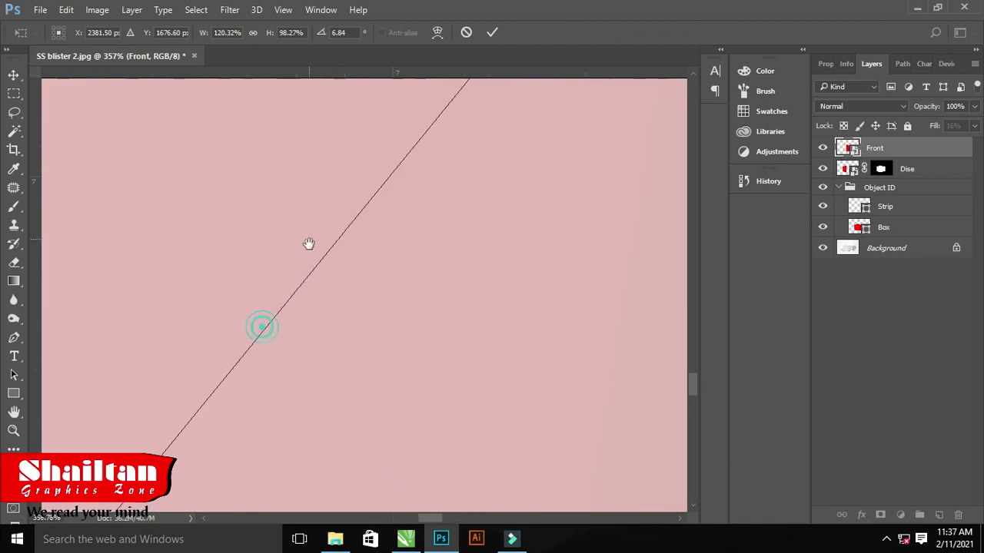
{"action": "left_click", "coordinate": [400, 216], "text": "ctrl"}
{"action": "left_click_drag", "start_coordinate": [371, 286], "coordinate": [219, 369]}
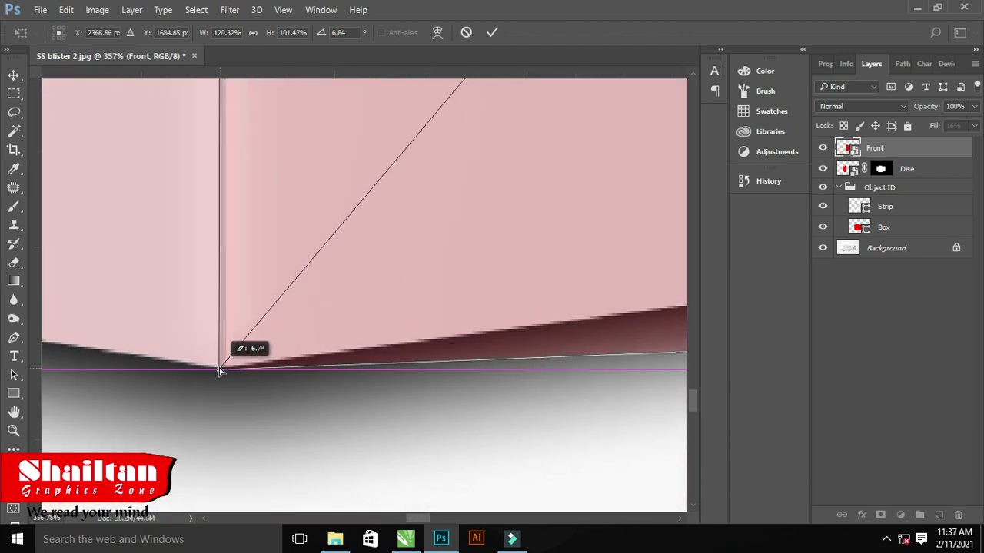
- Align the distorted overlay's bottom-right and top-right corners with the box corners
{"action": "scroll", "coordinate": [311, 444], "scroll_direction": "down", "scroll_amount": 3}
{"action": "scroll", "coordinate": [308, 345], "scroll_direction": "down", "scroll_amount": 3}
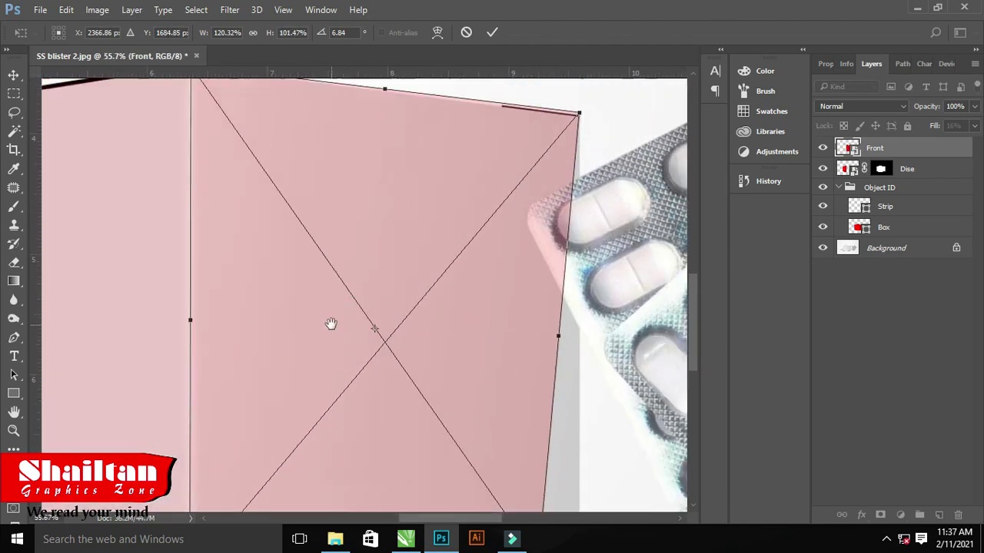
{"action": "scroll", "coordinate": [329, 323], "scroll_direction": "up", "scroll_amount": 2}
{"action": "scroll", "coordinate": [410, 362], "scroll_direction": "up", "scroll_amount": 2}
{"action": "left_click_drag", "start_coordinate": [486, 343], "coordinate": [544, 279]}
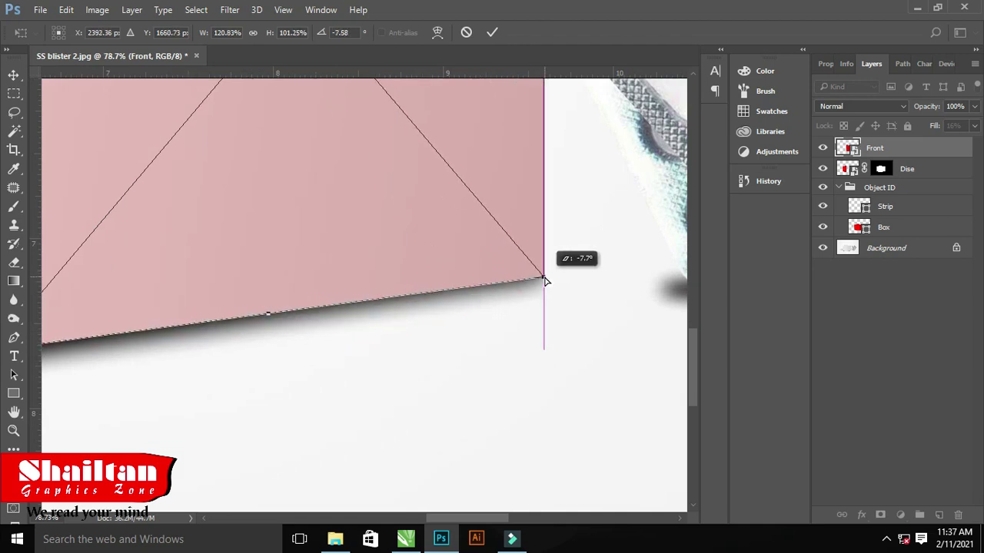
{"action": "scroll", "coordinate": [643, 377], "scroll_direction": "down", "scroll_amount": 2}
{"action": "scroll", "coordinate": [568, 360], "scroll_direction": "up", "scroll_amount": 4}
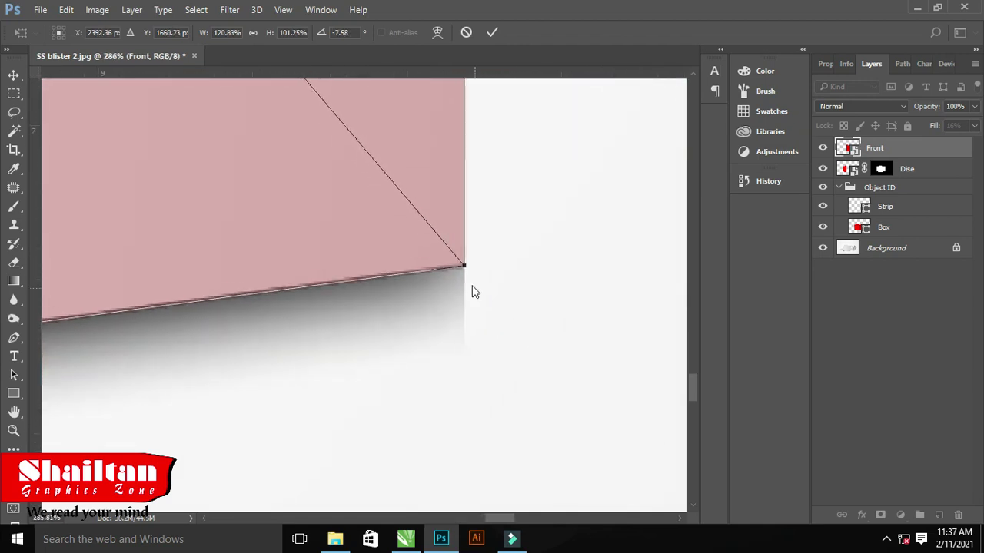
{"action": "left_click_drag", "start_coordinate": [466, 269], "coordinate": [461, 289]}
{"action": "scroll", "coordinate": [423, 290], "scroll_direction": "down", "scroll_amount": 2}
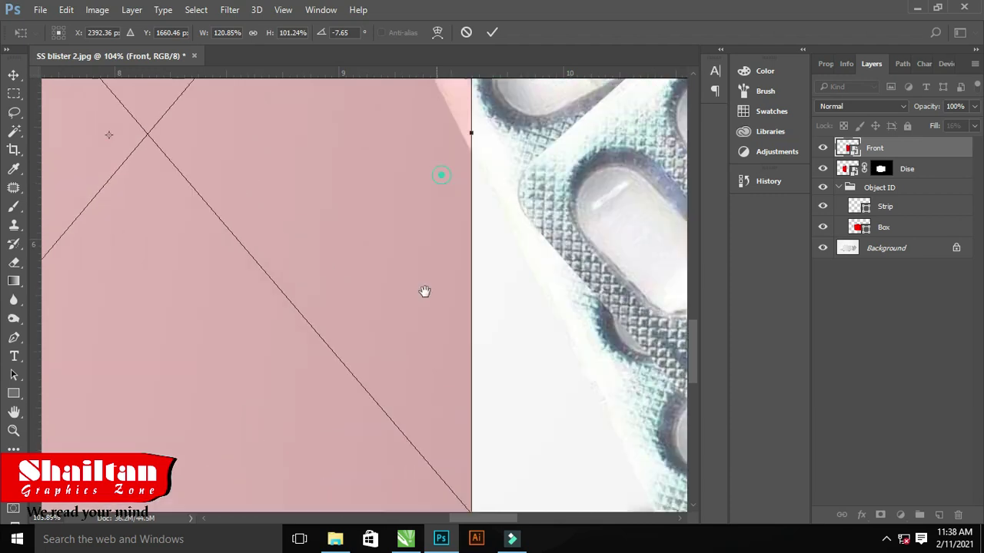
{"action": "scroll", "coordinate": [400, 267], "scroll_direction": "down", "scroll_amount": 2}
{"action": "scroll", "coordinate": [400, 267], "scroll_direction": "up", "scroll_amount": 2}
{"action": "left_click_drag", "start_coordinate": [364, 184], "coordinate": [367, 201]}
- Nudge the overlay's top corner into exact place and bring the whole box back into view
{"action": "scroll", "coordinate": [253, 243], "scroll_direction": "down", "scroll_amount": 3}
{"action": "scroll", "coordinate": [382, 231], "scroll_direction": "up", "scroll_amount": 5}
{"action": "scroll", "coordinate": [274, 247], "scroll_direction": "down", "scroll_amount": 4}
{"action": "left_click_drag", "start_coordinate": [274, 247], "coordinate": [180, 336]}
{"action": "scroll", "coordinate": [184, 341], "scroll_direction": "up", "scroll_amount": 4}
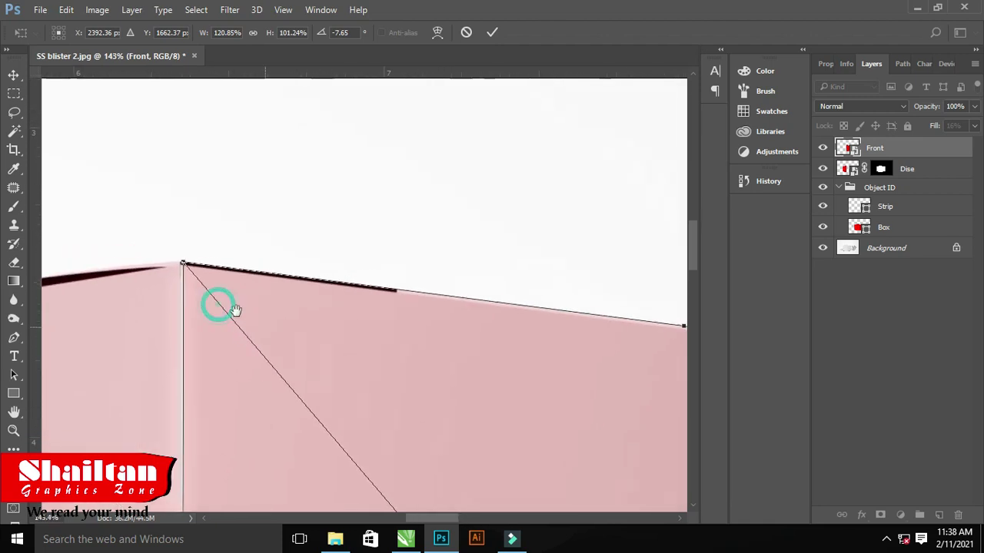
{"action": "left_click_drag", "start_coordinate": [131, 202], "coordinate": [129, 201]}
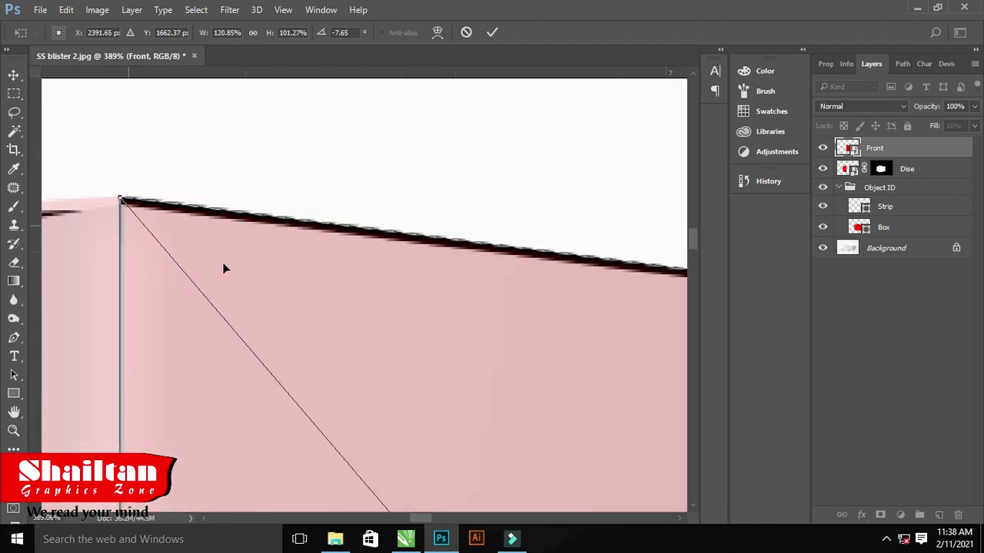
{"action": "scroll", "coordinate": [223, 269], "scroll_direction": "down", "scroll_amount": 5}
{"action": "left_click_drag", "start_coordinate": [259, 286], "coordinate": [358, 390]}
{"action": "scroll", "coordinate": [358, 362], "scroll_direction": "up", "scroll_amount": 3}
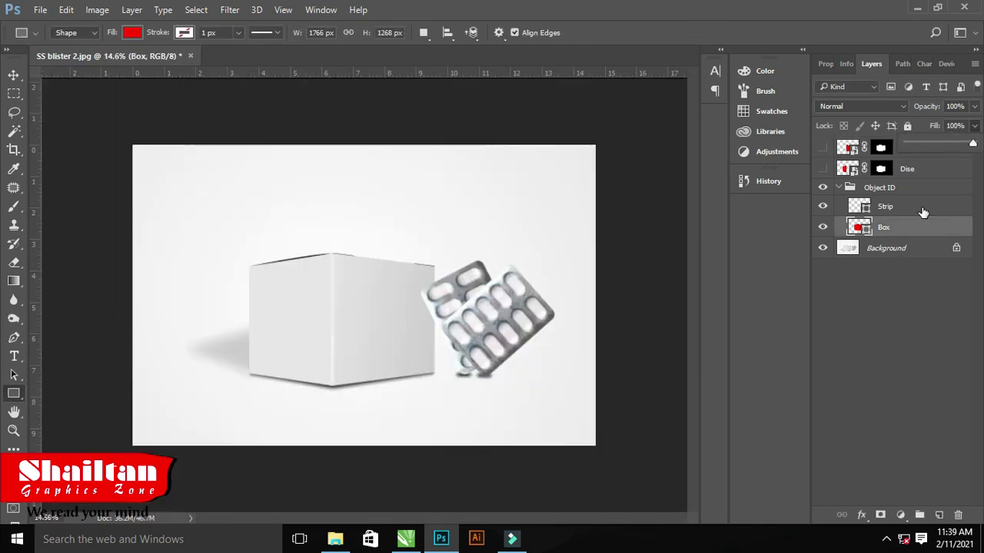
- Load the pill strip selection, rasterize the Box layer and erase it inside the strip
{"action": "left_click", "coordinate": [866, 211], "text": "ctrl"}
{"action": "scroll", "coordinate": [424, 316], "scroll_direction": "up", "scroll_amount": 5}
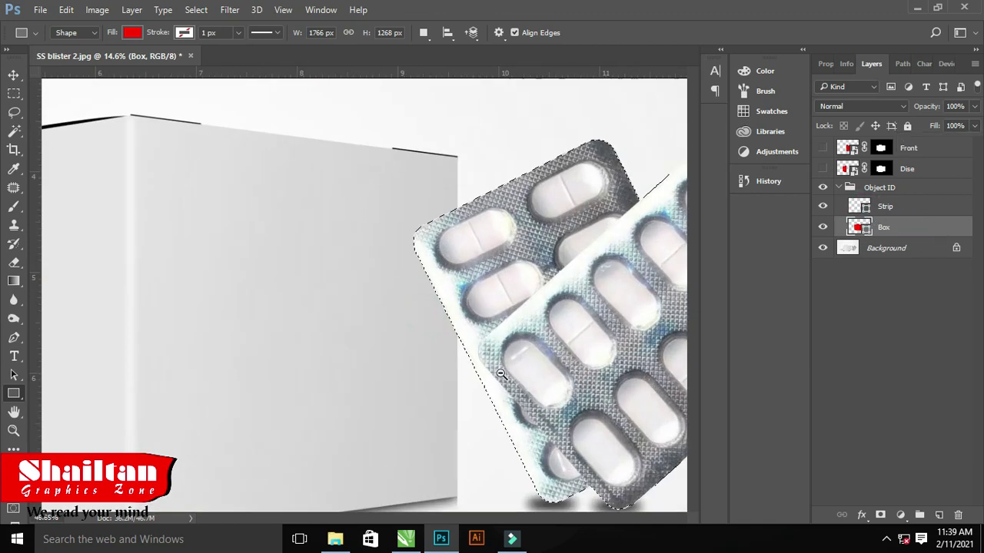
{"action": "left_click", "coordinate": [13, 262]}
{"action": "left_click", "coordinate": [468, 186]}
{"action": "left_click", "coordinate": [467, 213]}
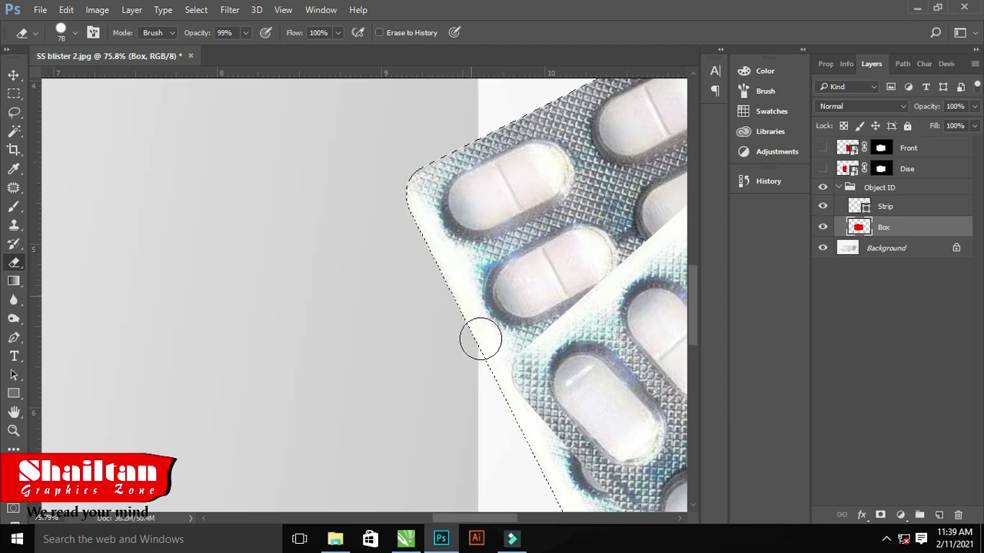
{"action": "key", "text": "ctrl+0"}
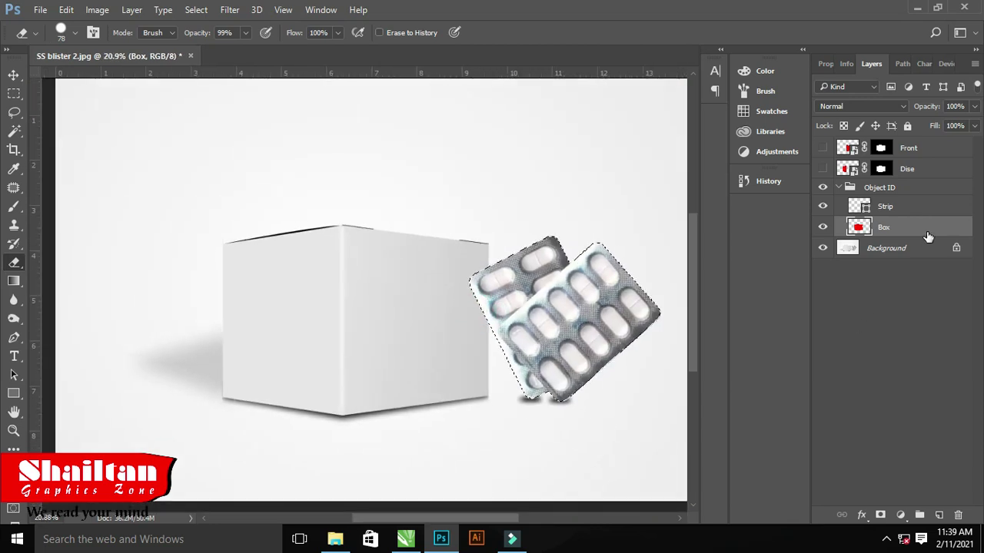
- Show the Front overlay again and delete its layer mask
{"action": "left_click", "coordinate": [822, 147]}
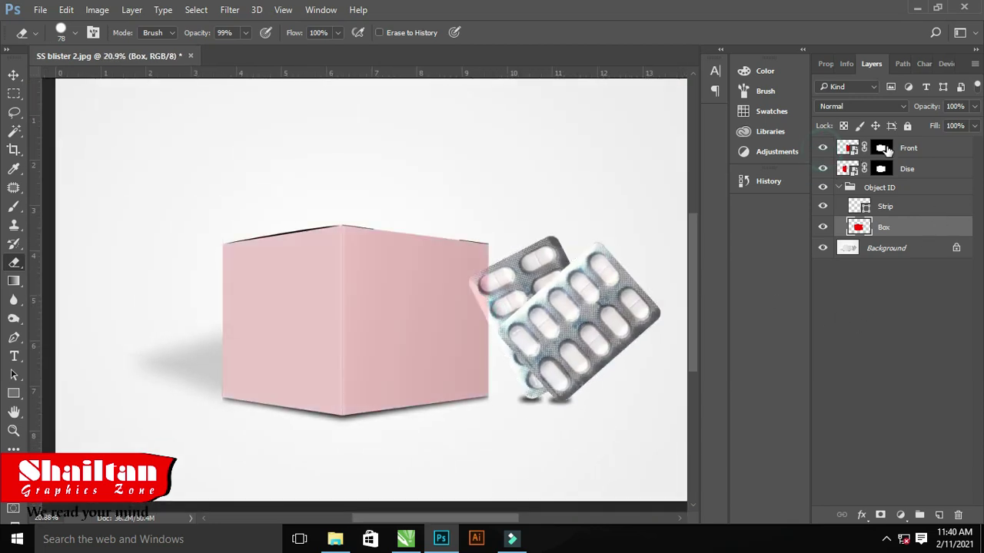
{"action": "right_click", "coordinate": [881, 148]}
{"action": "left_click", "coordinate": [859, 179]}
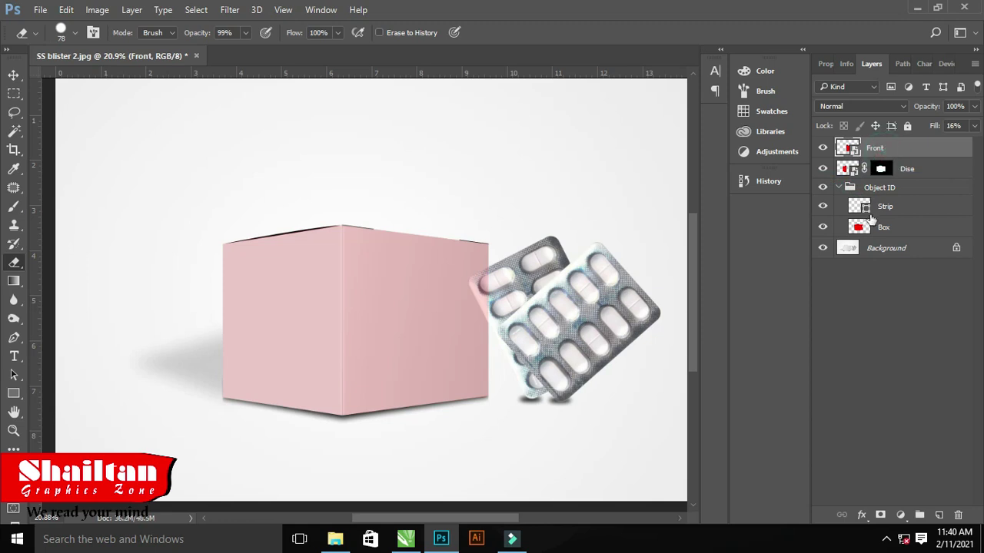
- Mask the Front overlay, then group Front and Dise into a group named Edit ID
{"action": "left_click", "coordinate": [880, 515]}
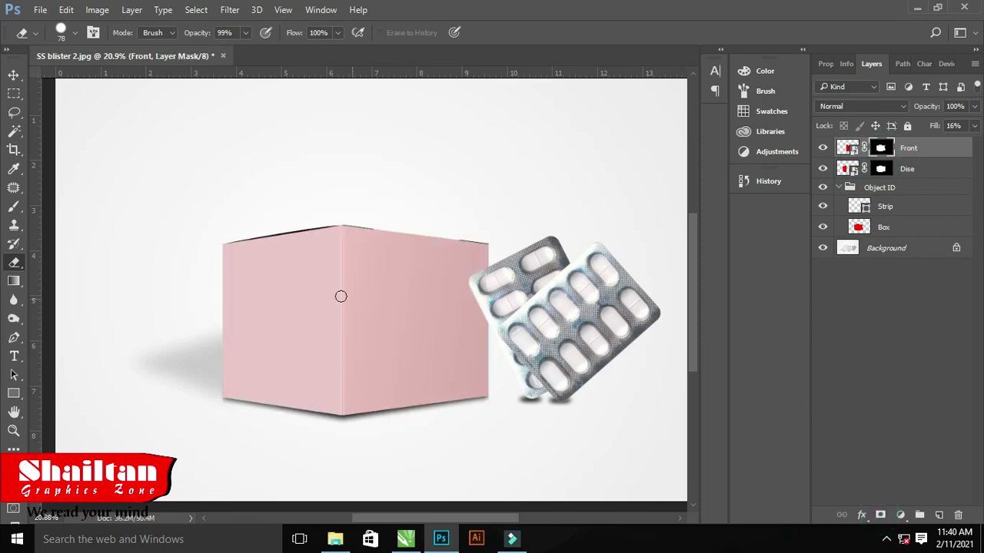
{"action": "scroll", "coordinate": [505, 337], "scroll_direction": "down", "scroll_amount": 3}
{"action": "scroll", "coordinate": [506, 337], "scroll_direction": "down", "scroll_amount": 1}
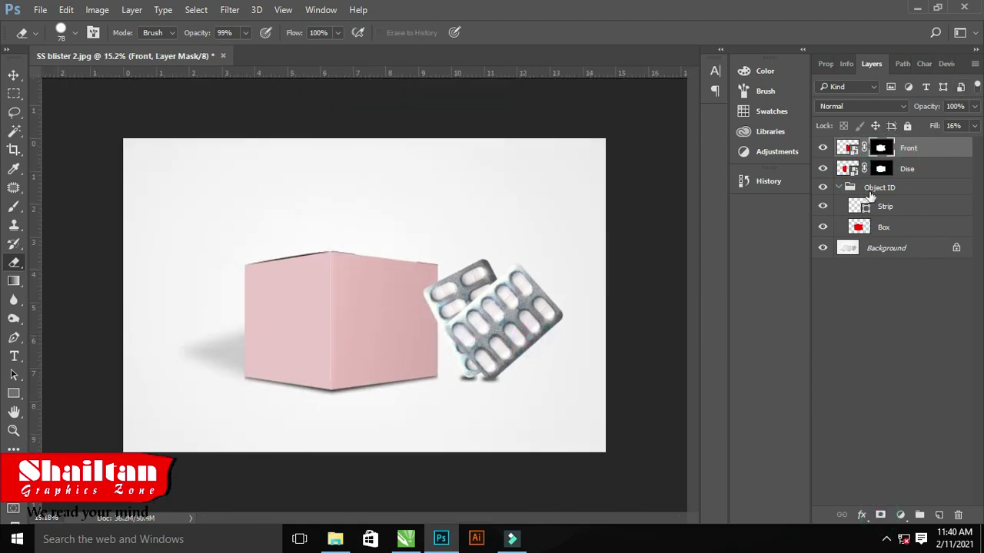
{"action": "left_click", "coordinate": [923, 169], "text": "shift"}
{"action": "left_click_drag", "start_coordinate": [929, 147], "coordinate": [919, 515]}
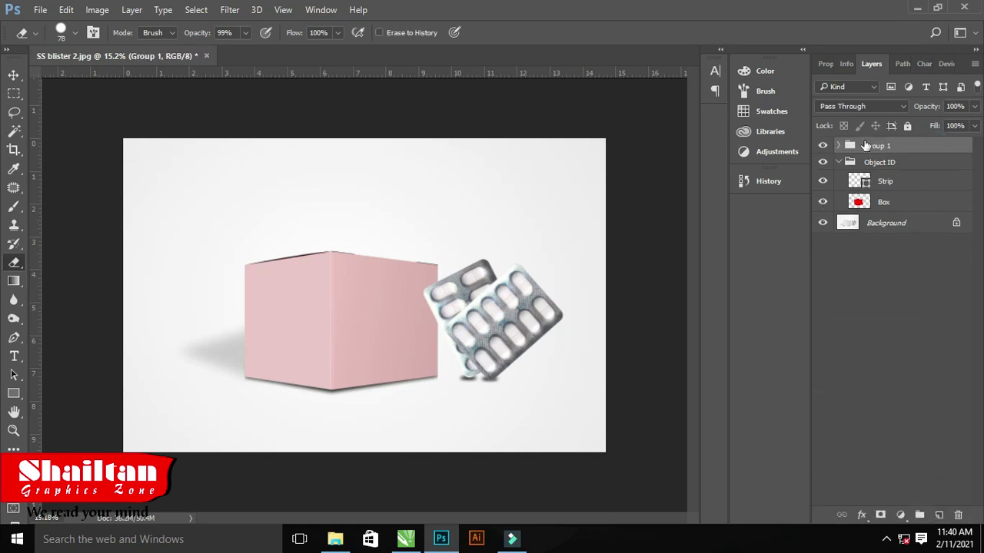
{"action": "double_click", "coordinate": [880, 146]}
{"action": "type", "text": "Edit ID"}
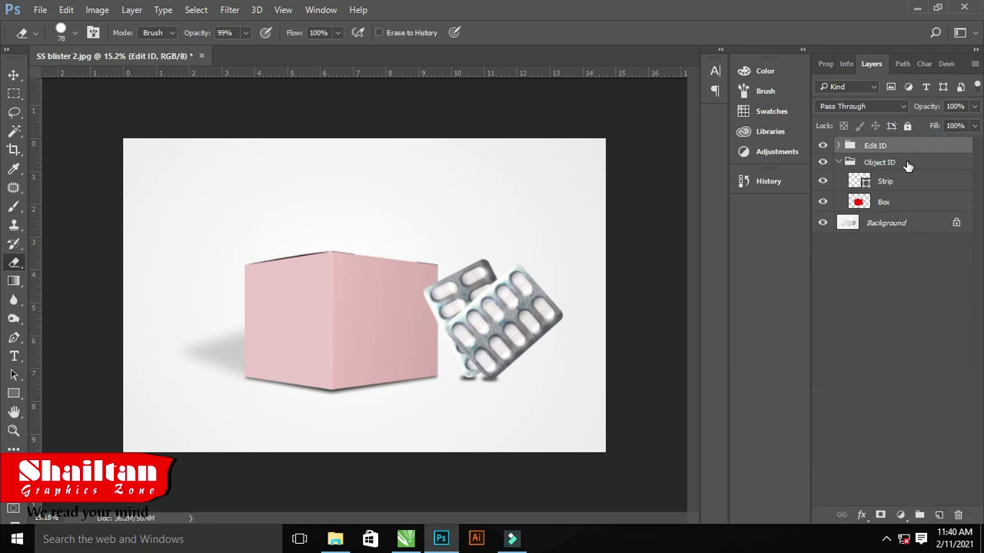
{"action": "left_click", "coordinate": [838, 162]}
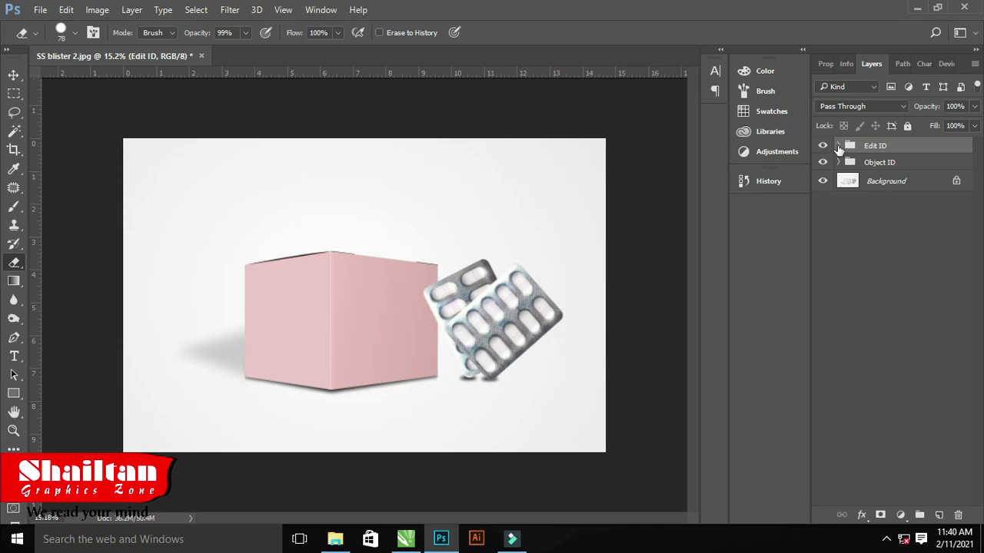
{"action": "left_click", "coordinate": [838, 145]}
- Set the Dise layer's fill to 100%
{"action": "left_click", "coordinate": [923, 185]}
{"action": "left_click", "coordinate": [974, 126]}
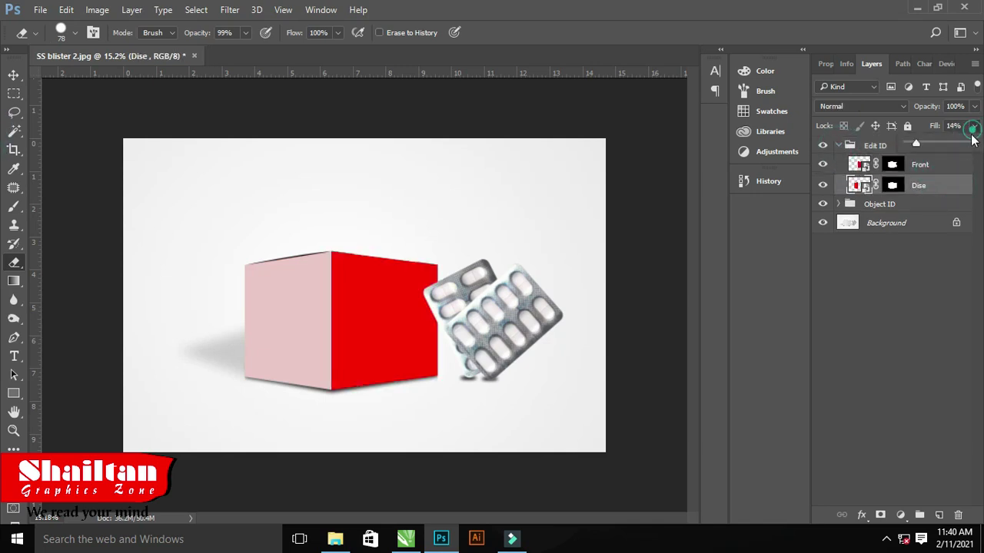
{"action": "left_click", "coordinate": [973, 141]}
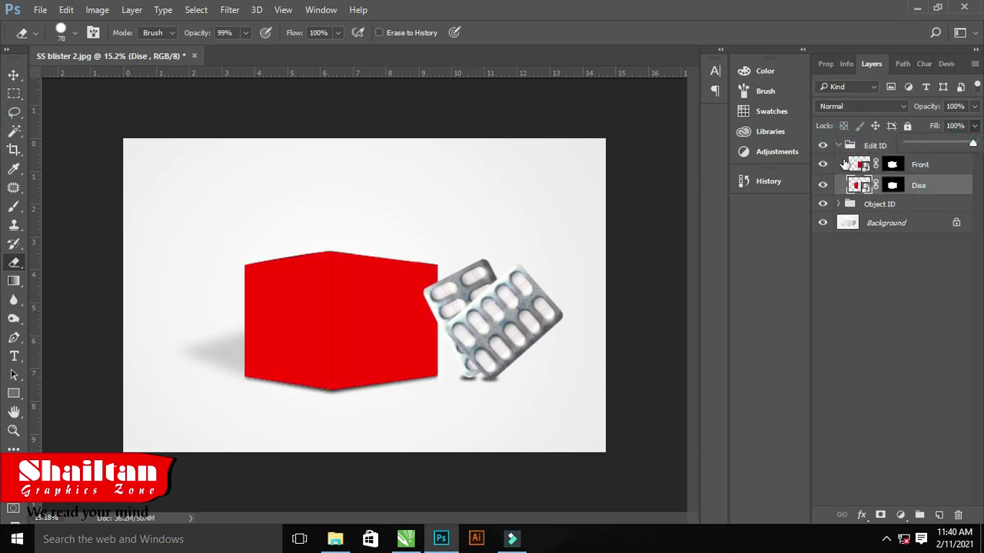
{"action": "left_click", "coordinate": [843, 146]}
{"action": "left_click", "coordinate": [838, 146]}
- Place and stretch the DP-FOR F artwork to fill the Front smart object's canvas
{"action": "left_click", "coordinate": [858, 166]}
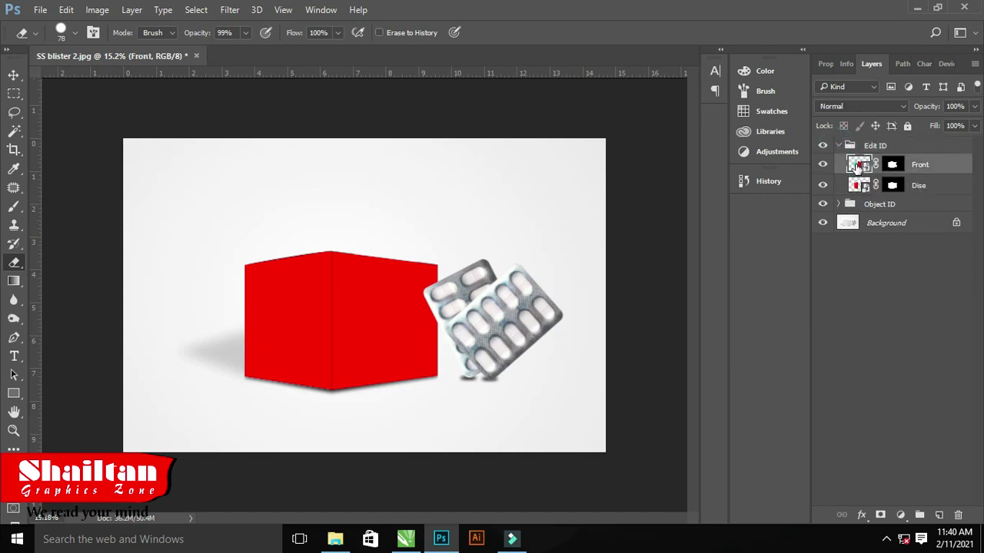
{"action": "double_click", "coordinate": [858, 166]}
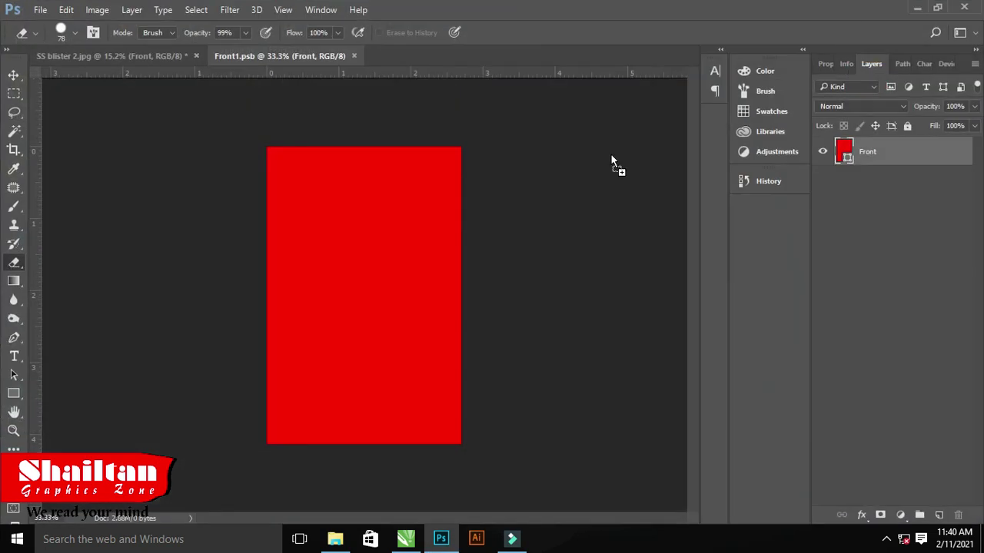
{"action": "left_click_drag", "start_coordinate": [612, 161], "coordinate": [289, 231]}
{"action": "left_click_drag", "start_coordinate": [367, 219], "coordinate": [366, 146]}
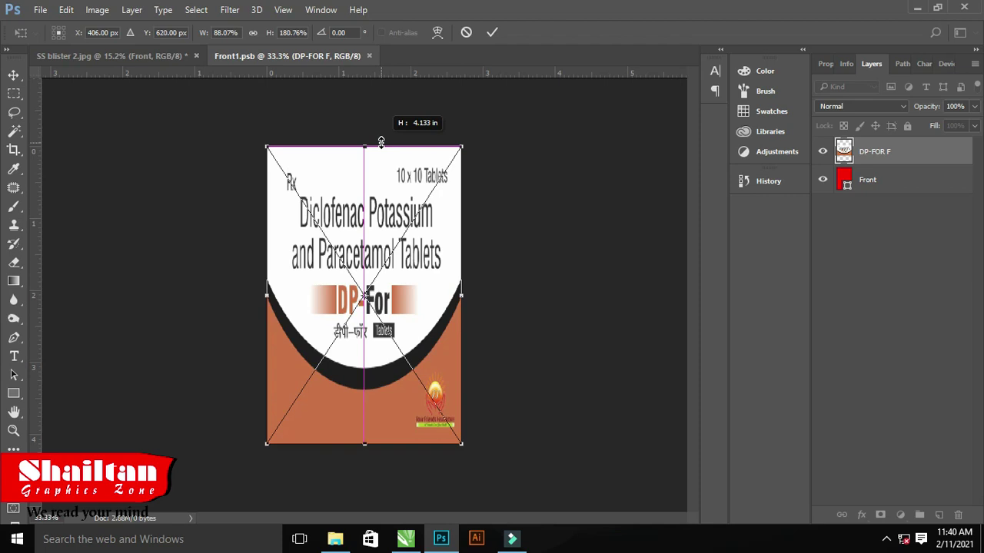
{"action": "key", "text": "Return"}
{"action": "key", "text": "e"}
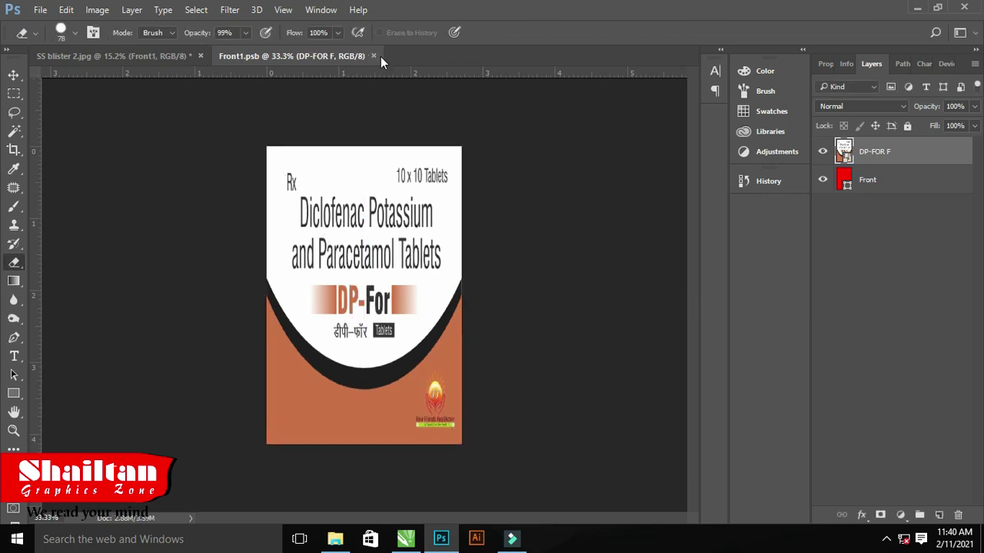
{"action": "left_click", "coordinate": [374, 56]}
- Place and stretch the DP-FOR side label to fill the side panel canvas
{"action": "double_click", "coordinate": [857, 187]}
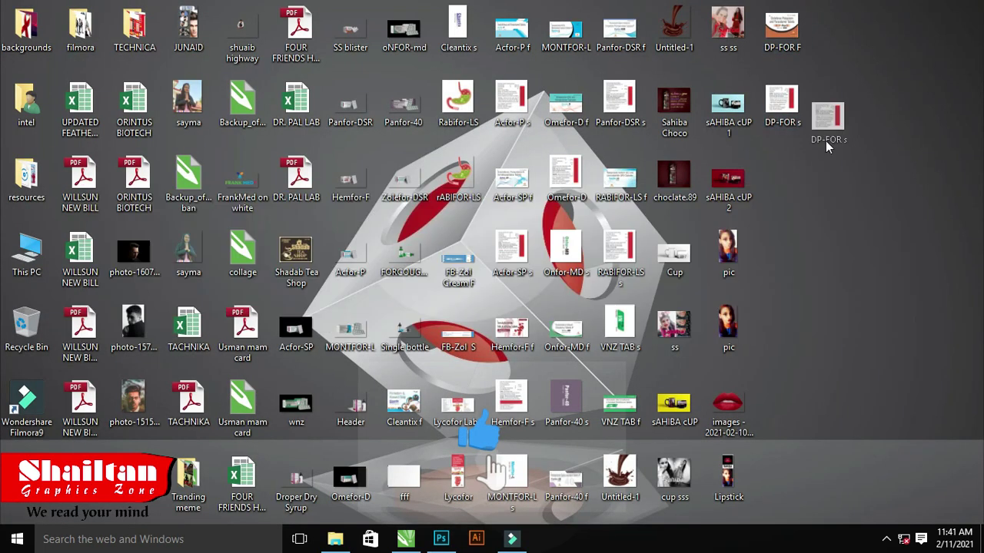
{"action": "left_click_drag", "start_coordinate": [812, 108], "coordinate": [409, 247]}
{"action": "left_click_drag", "start_coordinate": [364, 213], "coordinate": [364, 146]}
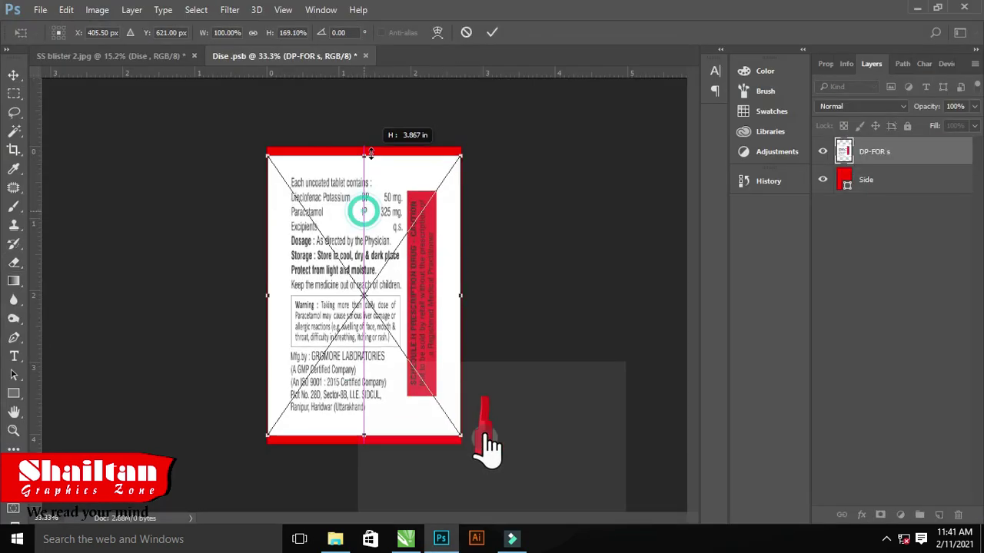
{"action": "key", "text": "Return"}
{"action": "left_click", "coordinate": [359, 55]}
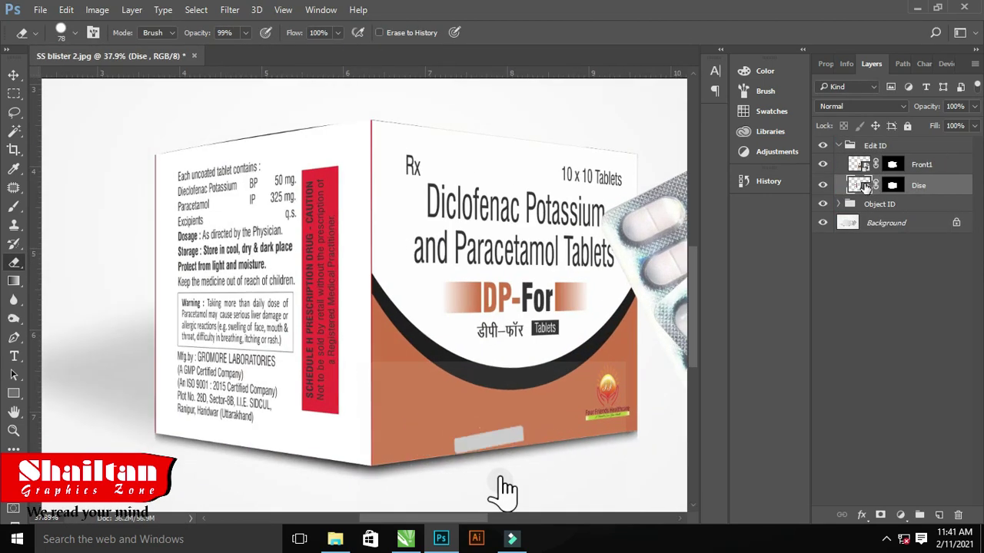
- Widen the side label slightly so it reaches the canvas edge
{"action": "double_click", "coordinate": [859, 185]}
{"action": "key", "text": "ctrl+t"}
{"action": "left_click_drag", "start_coordinate": [461, 295], "coordinate": [469, 296]}
{"action": "key", "text": "Return"}
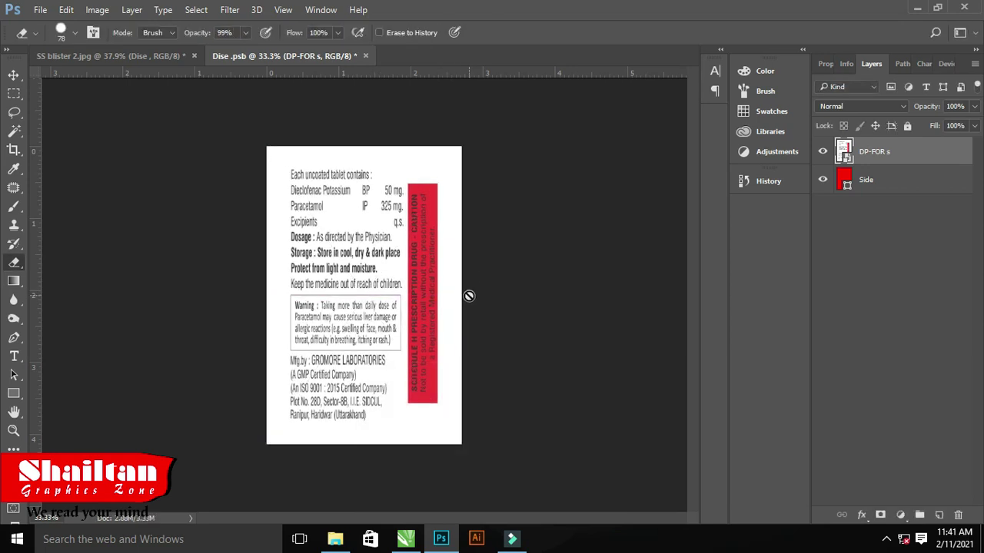
{"action": "left_click", "coordinate": [359, 56]}
- Widen the front label to the canvas edge and save the front artwork
{"action": "double_click", "coordinate": [858, 164]}
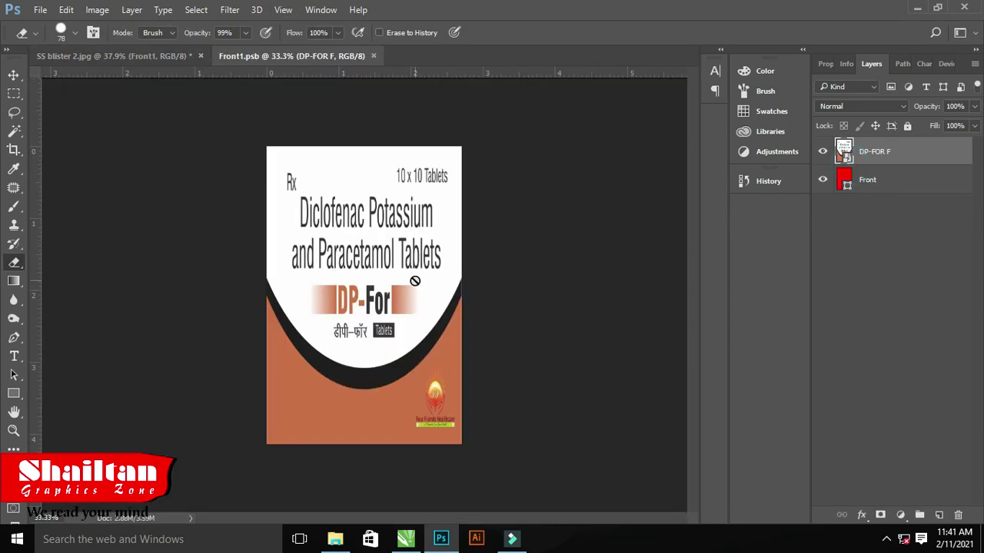
{"action": "key", "text": "ctrl+t"}
{"action": "left_click_drag", "start_coordinate": [461, 295], "coordinate": [467, 295]}
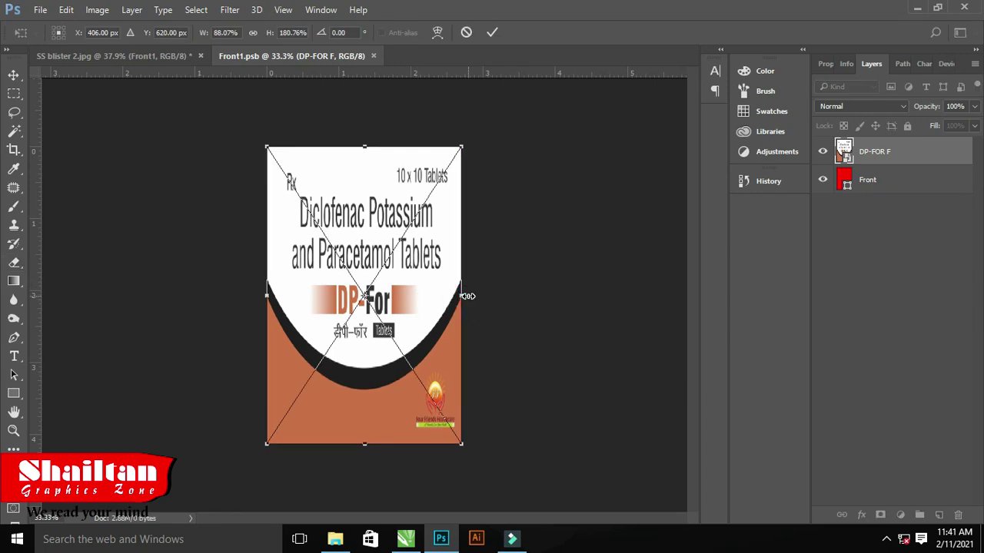
{"action": "key", "text": "ctrl+s"}
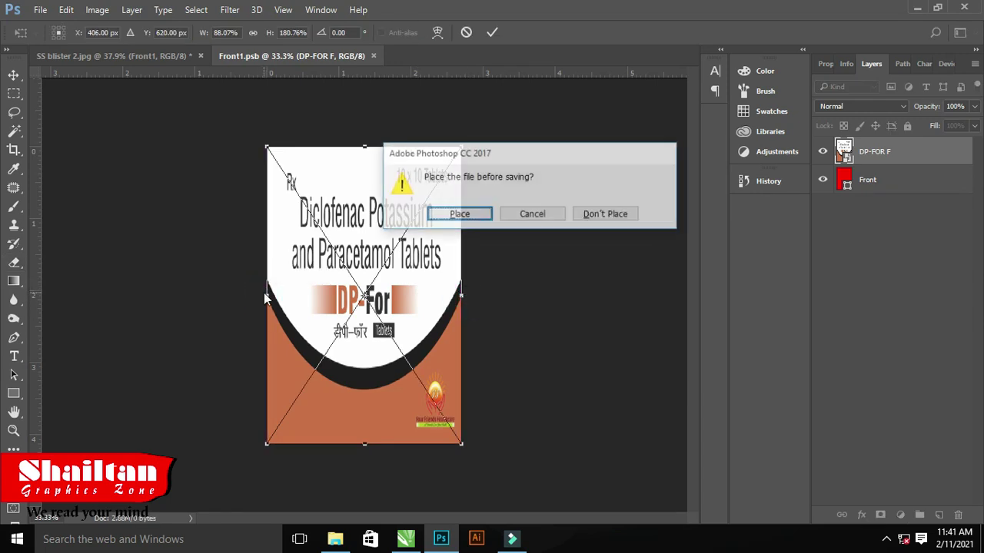
{"action": "key", "text": "Return"}
{"action": "left_click", "coordinate": [373, 56]}
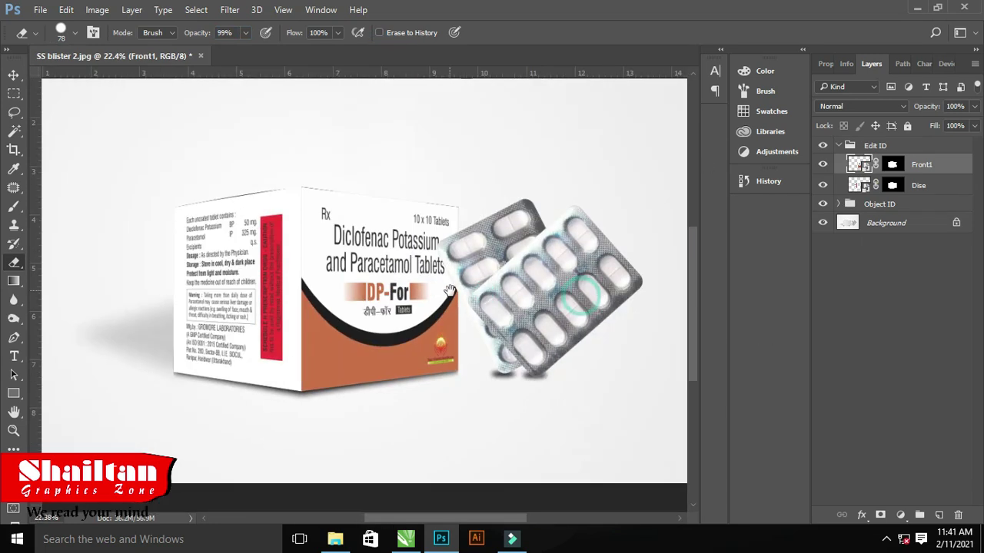
{"action": "left_click", "coordinate": [840, 146]}
- Duplicate the box layers into lighting layers and move them out of the Object ID group
{"action": "left_click", "coordinate": [839, 162]}
{"action": "left_click", "coordinate": [876, 223]}
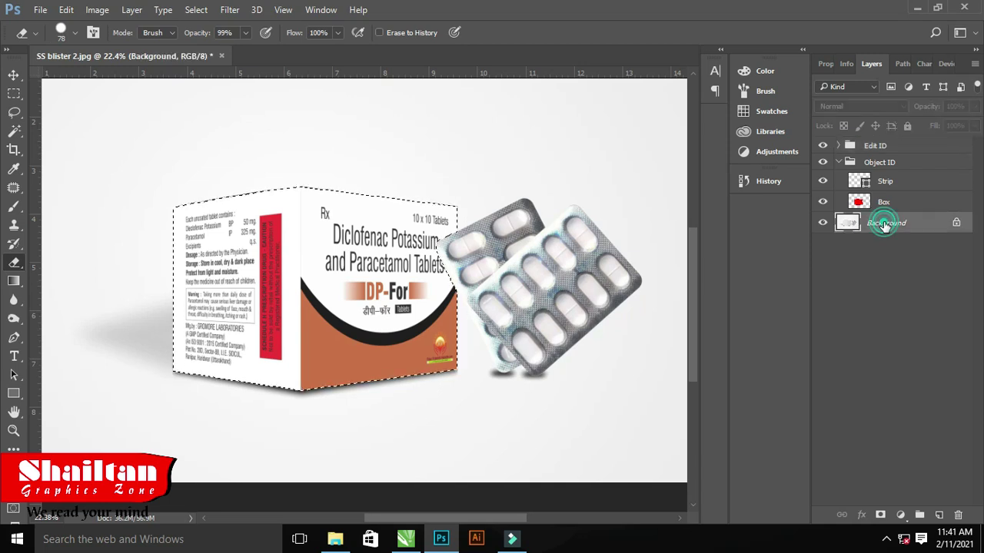
{"action": "key", "text": "ctrl+j"}
{"action": "key", "text": "ctrl+j"}
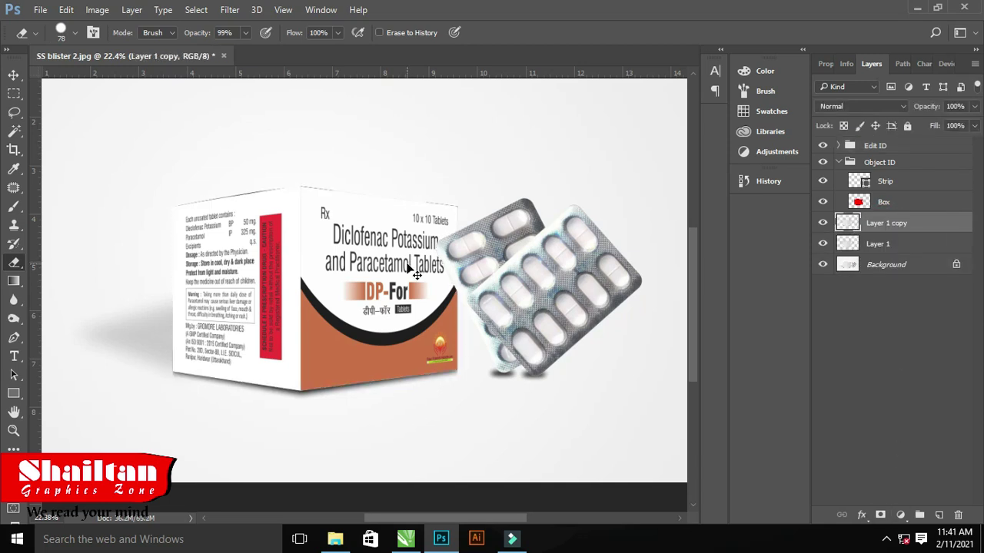
{"action": "key", "text": "ctrl+j"}
{"action": "left_click_drag", "start_coordinate": [896, 264], "coordinate": [897, 222]}
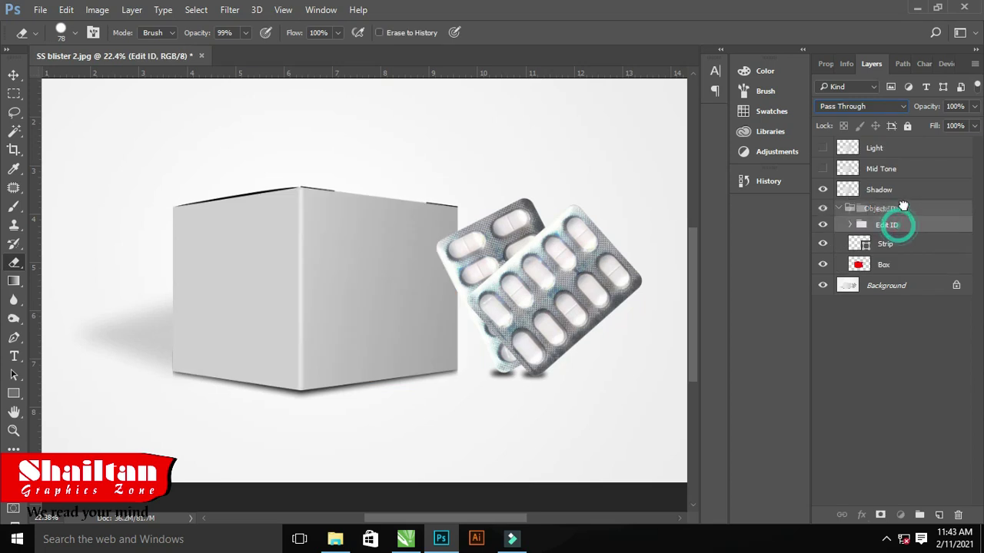
{"action": "left_click", "coordinate": [840, 225]}
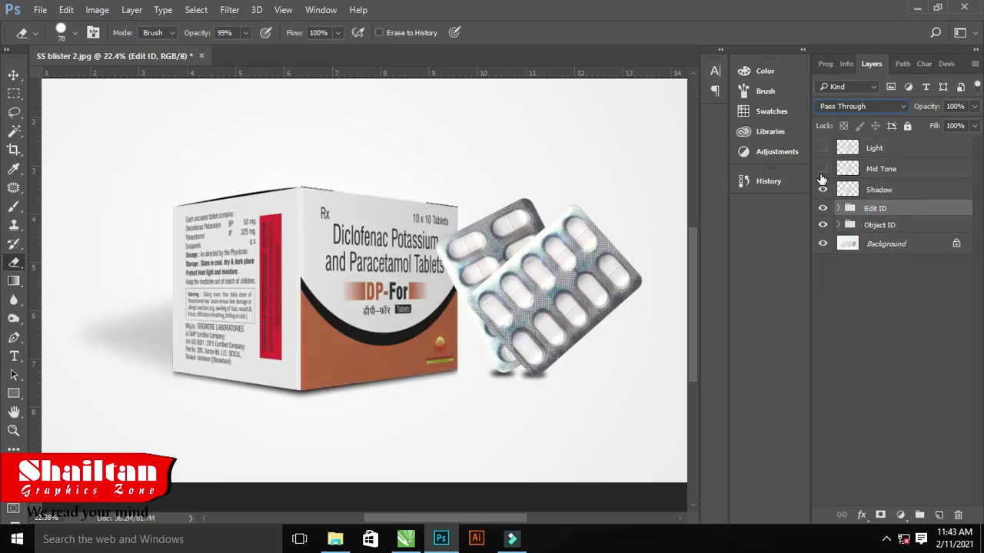
- Set Mid Tone to Linear Burn and apply Levels with input white 241 and output white 240
{"action": "left_click", "coordinate": [823, 168]}
{"action": "left_click", "coordinate": [881, 168]}
{"action": "left_click", "coordinate": [851, 106]}
{"action": "left_click", "coordinate": [845, 171]}
{"action": "left_click", "coordinate": [95, 10]}
{"action": "key", "text": "Escape"}
{"action": "key", "text": "ctrl+l"}
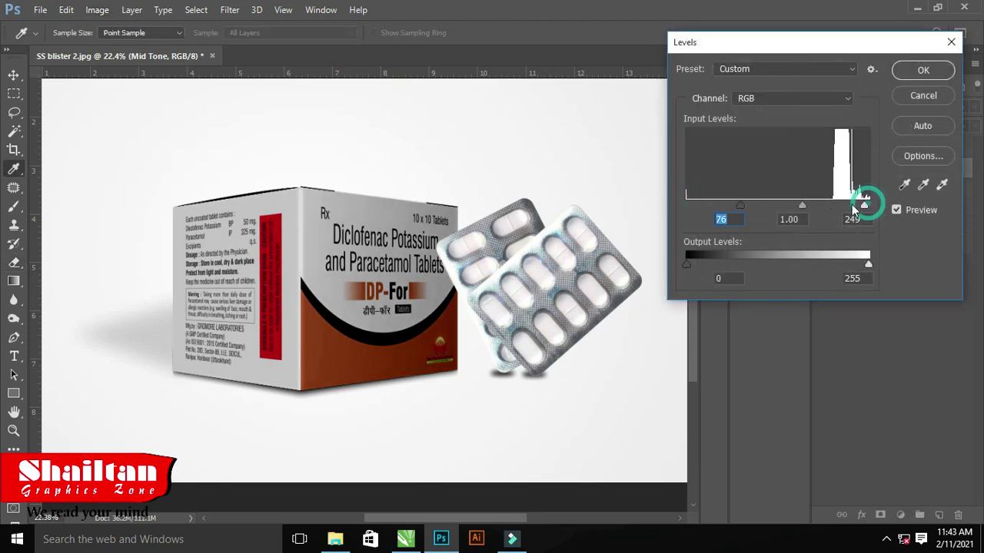
{"action": "left_click_drag", "start_coordinate": [853, 208], "coordinate": [860, 208]}
{"action": "left_click_drag", "start_coordinate": [868, 265], "coordinate": [859, 265]}
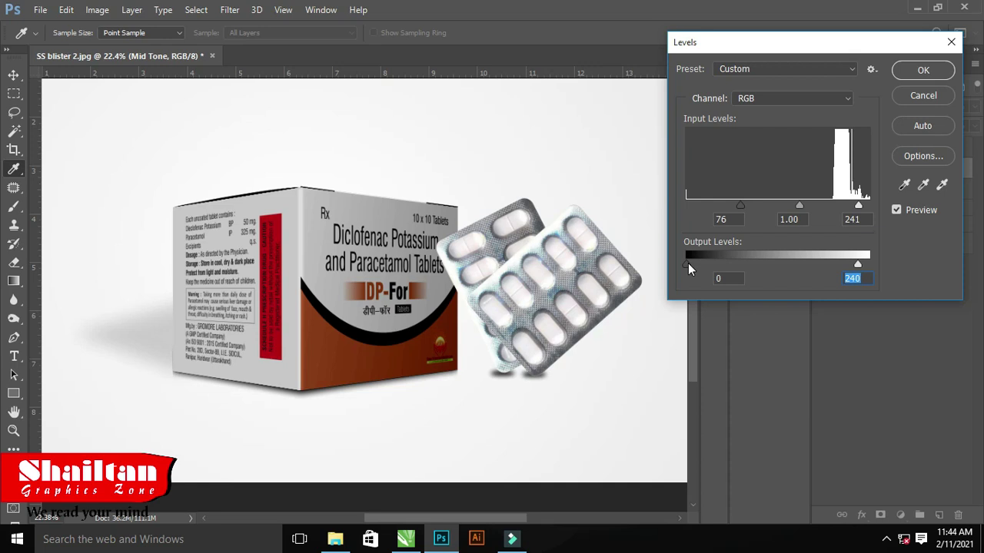
{"action": "left_click_drag", "start_coordinate": [707, 265], "coordinate": [709, 265]}
{"action": "left_click", "coordinate": [923, 70]}
- Set Light to Screen and apply Levels raising input black and lowering output white for highlights
{"action": "left_click", "coordinate": [822, 148]}
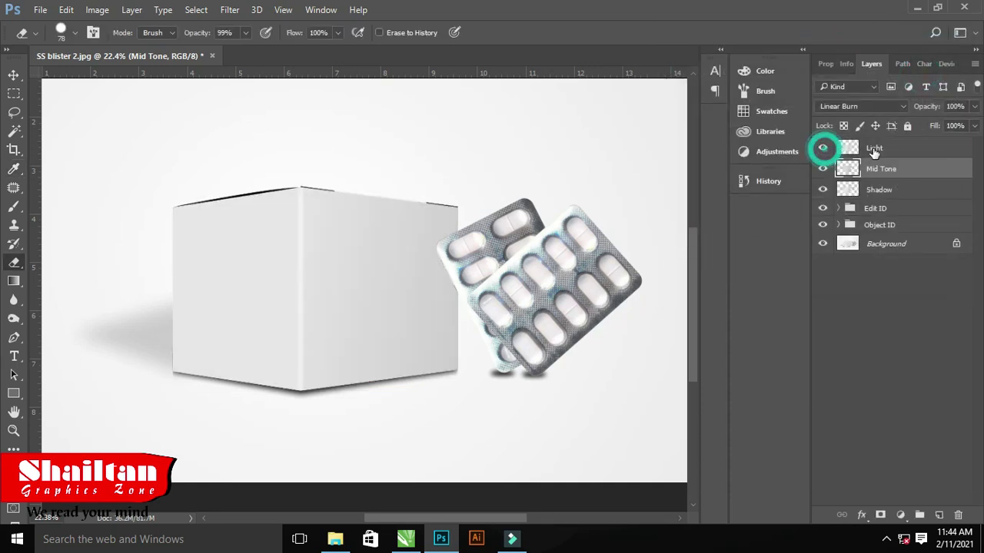
{"action": "left_click", "coordinate": [876, 148]}
{"action": "left_click", "coordinate": [860, 106]}
{"action": "left_click", "coordinate": [839, 207]}
{"action": "left_click", "coordinate": [97, 10]}
{"action": "left_click", "coordinate": [261, 60]}
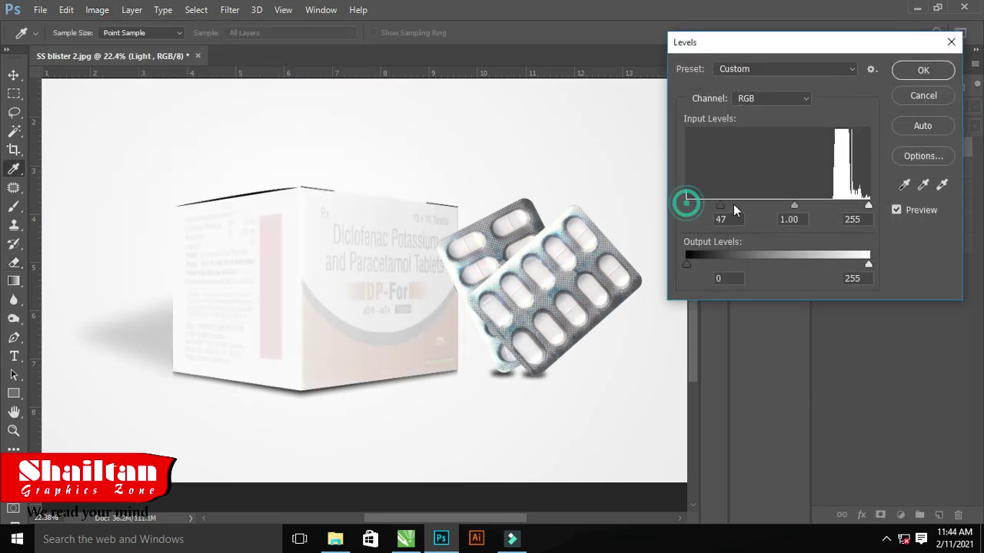
{"action": "left_click_drag", "start_coordinate": [733, 209], "coordinate": [844, 209]}
{"action": "left_click_drag", "start_coordinate": [868, 265], "coordinate": [802, 267]}
{"action": "mouse_move", "coordinate": [845, 206]}
{"action": "left_mouse_down"}
{"action": "mouse_move", "coordinate": [857, 206]}
{"action": "mouse_move", "coordinate": [850, 211]}
{"action": "left_mouse_up"}
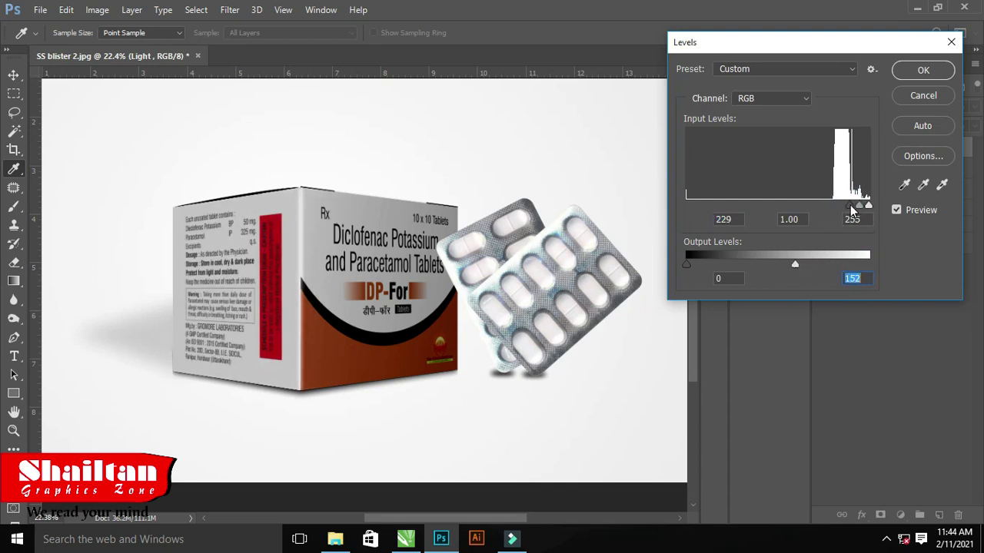
{"action": "left_click", "coordinate": [937, 70]}
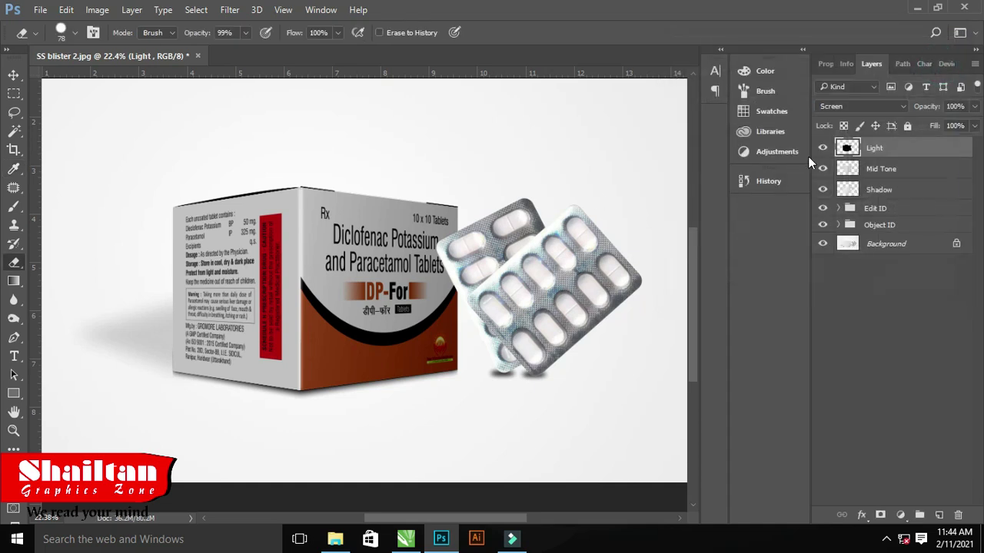
- Group the Light, Mid Tone and Shadow layers together as Box FX
{"action": "left_click", "coordinate": [879, 190], "text": "shift"}
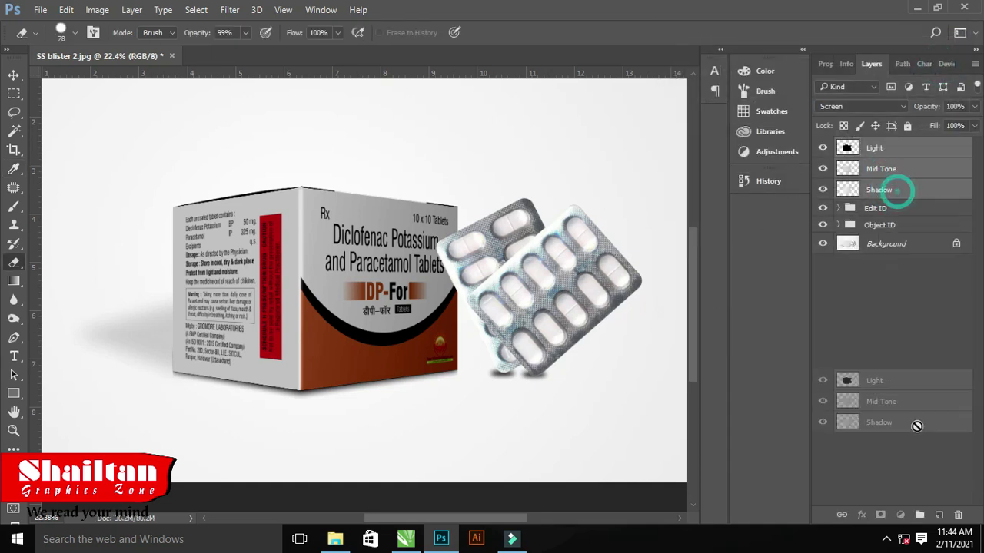
{"action": "key", "text": "ctrl+g"}
{"action": "type", "text": "Box FX"}
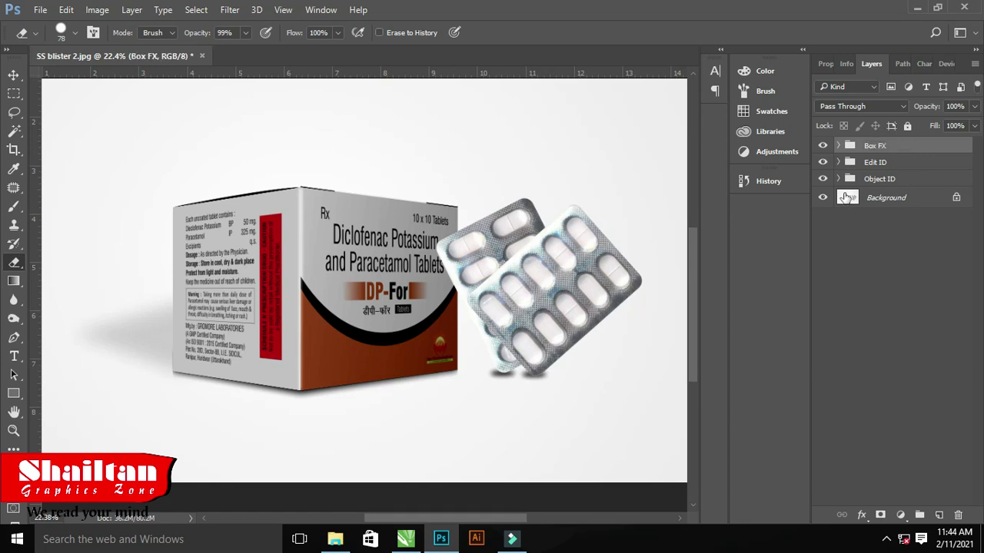
{"action": "left_click", "coordinate": [839, 179]}
{"action": "key", "text": "ctrl+minus"}
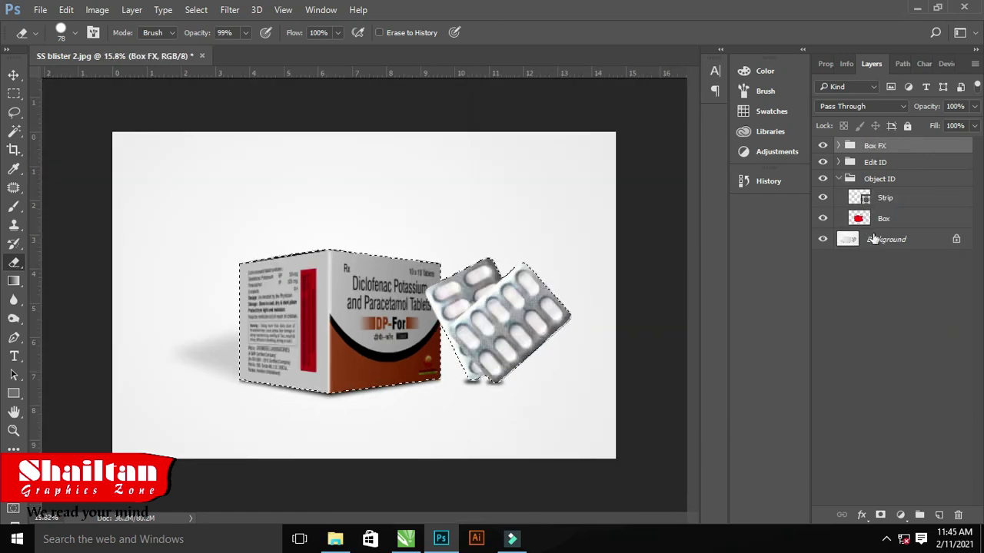
- Select everything except the box and blister strips
{"action": "left_click", "coordinate": [886, 239]}
{"action": "left_click", "coordinate": [859, 198], "text": "ctrl+shift"}
{"action": "left_click", "coordinate": [196, 10]}
{"action": "left_click", "coordinate": [204, 69]}
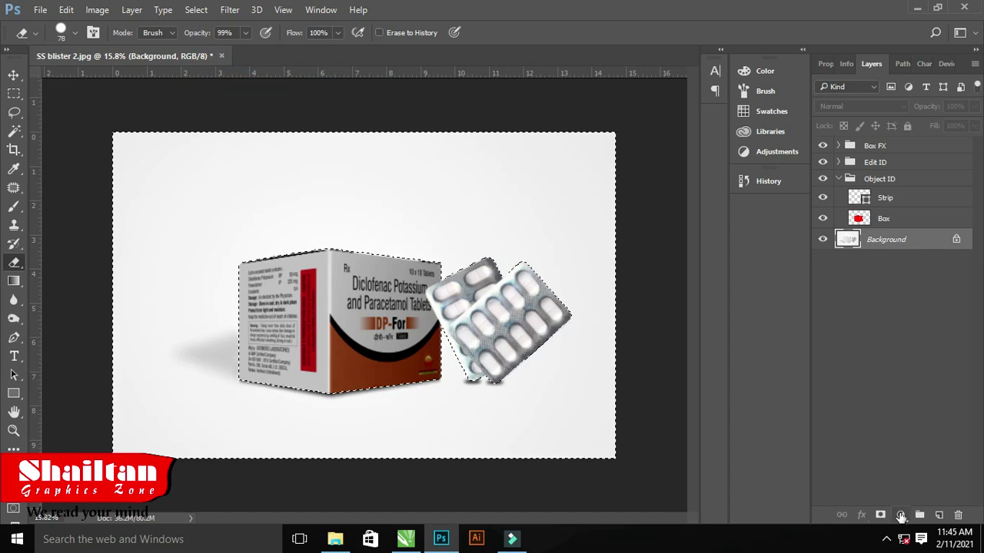
- Add a solid colour fill sampled from the box's brown, adjusted to a deeper orange
{"action": "left_click", "coordinate": [901, 515]}
{"action": "left_click", "coordinate": [845, 200]}
{"action": "left_click", "coordinate": [674, 135]}
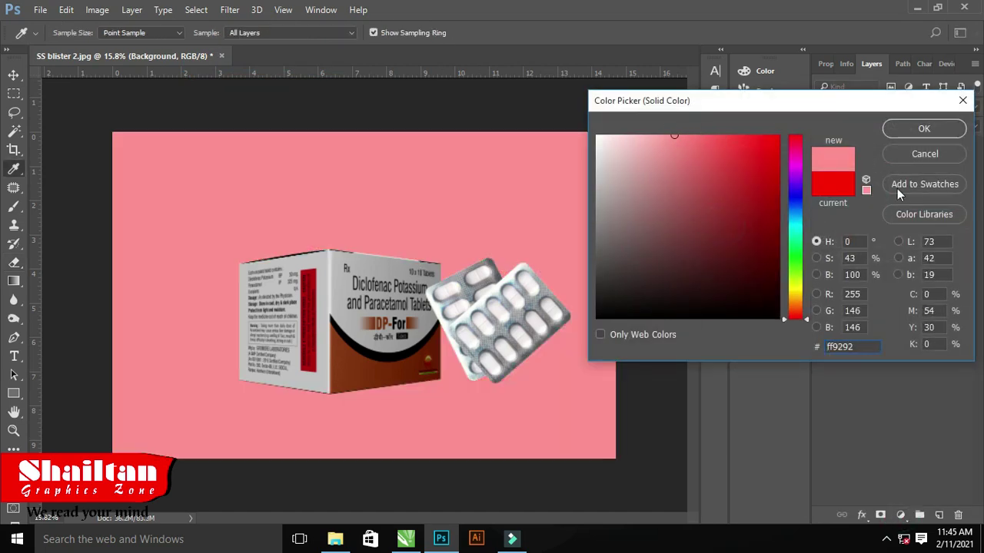
{"action": "left_click", "coordinate": [339, 355]}
{"action": "mouse_move", "coordinate": [761, 222]}
{"action": "left_mouse_down"}
{"action": "mouse_move", "coordinate": [706, 206]}
{"action": "mouse_move", "coordinate": [736, 181]}
{"action": "mouse_move", "coordinate": [758, 198]}
{"action": "left_mouse_up"}
{"action": "key", "text": "Return"}
- Set the colour fill layer's blending mode to Linear Burn
{"action": "left_click", "coordinate": [842, 106]}
{"action": "left_click", "coordinate": [838, 162]}
{"action": "left_click", "coordinate": [849, 106]}
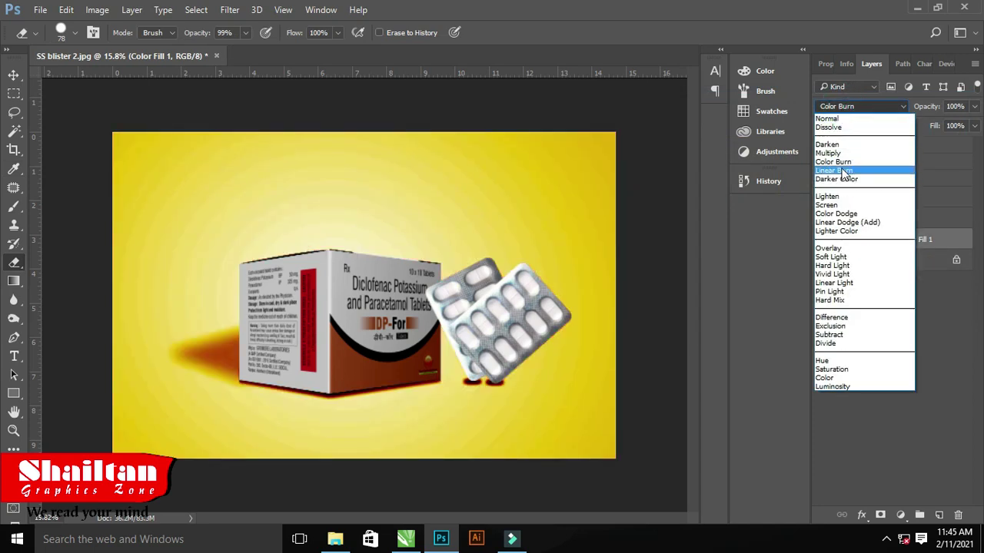
{"action": "left_click", "coordinate": [844, 170]}
{"action": "left_click_drag", "start_coordinate": [527, 392], "coordinate": [514, 402]}
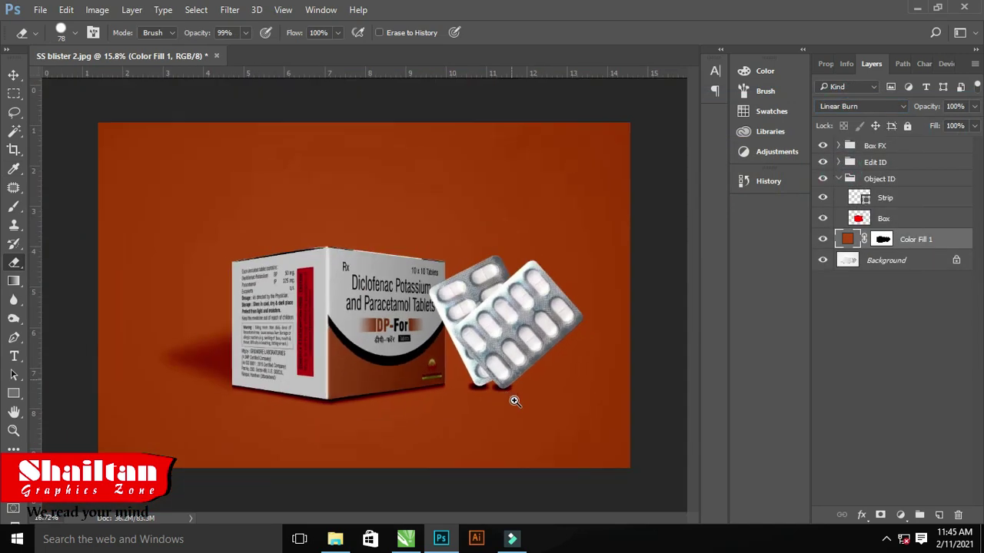